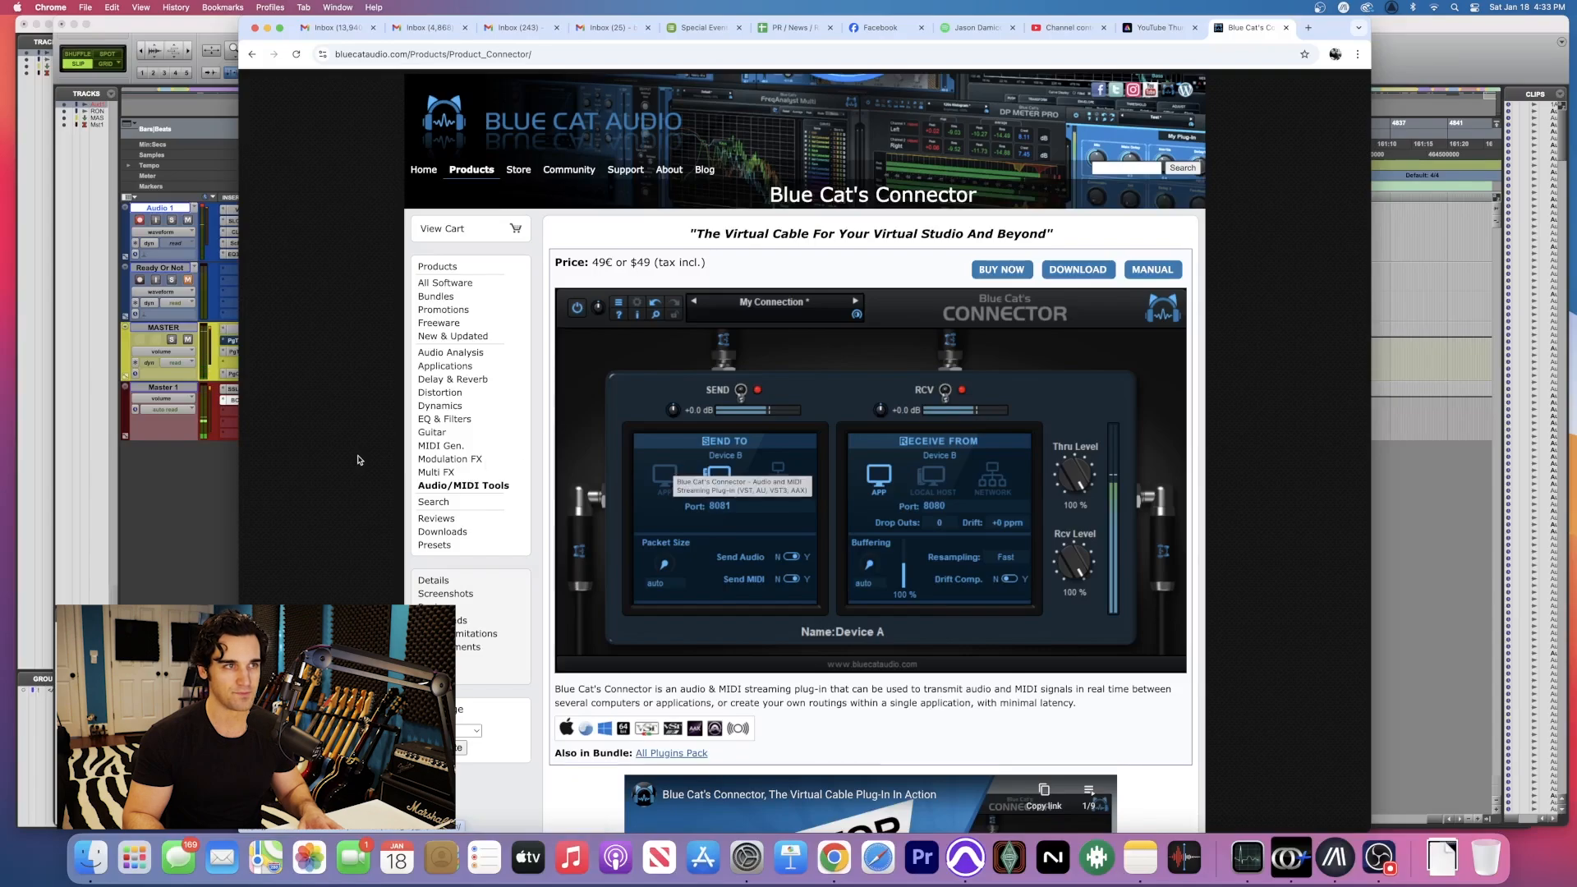
- Switch to Pro Tools and open the Blue Cat's Connector insert on the Master 1 track
scroll(937, 407, "down", 1)
left_click(206, 511)
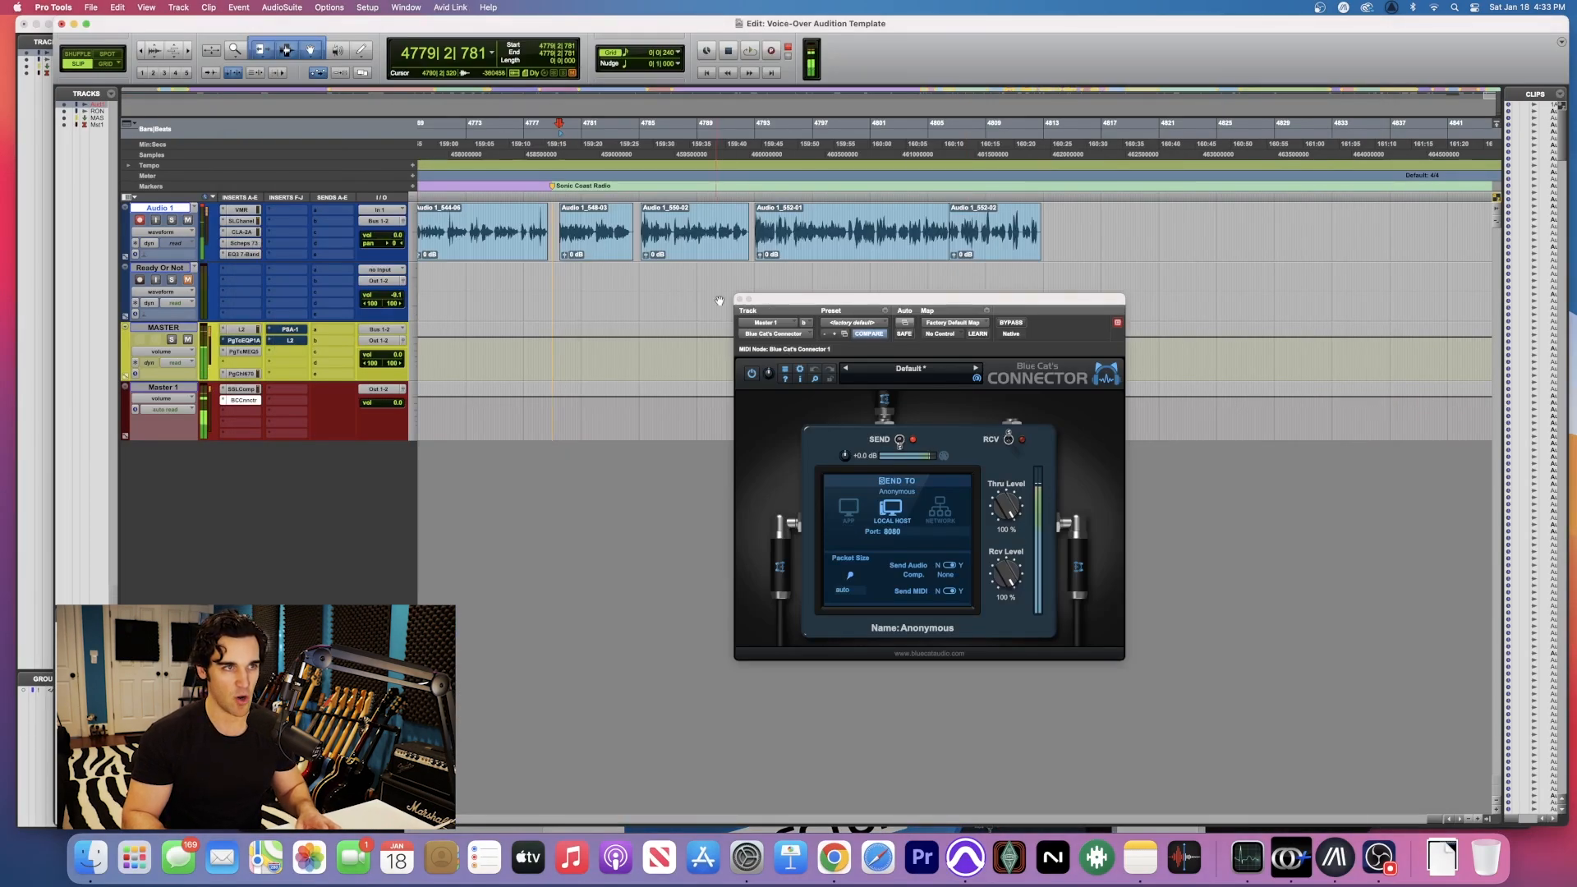
left_click(745, 298)
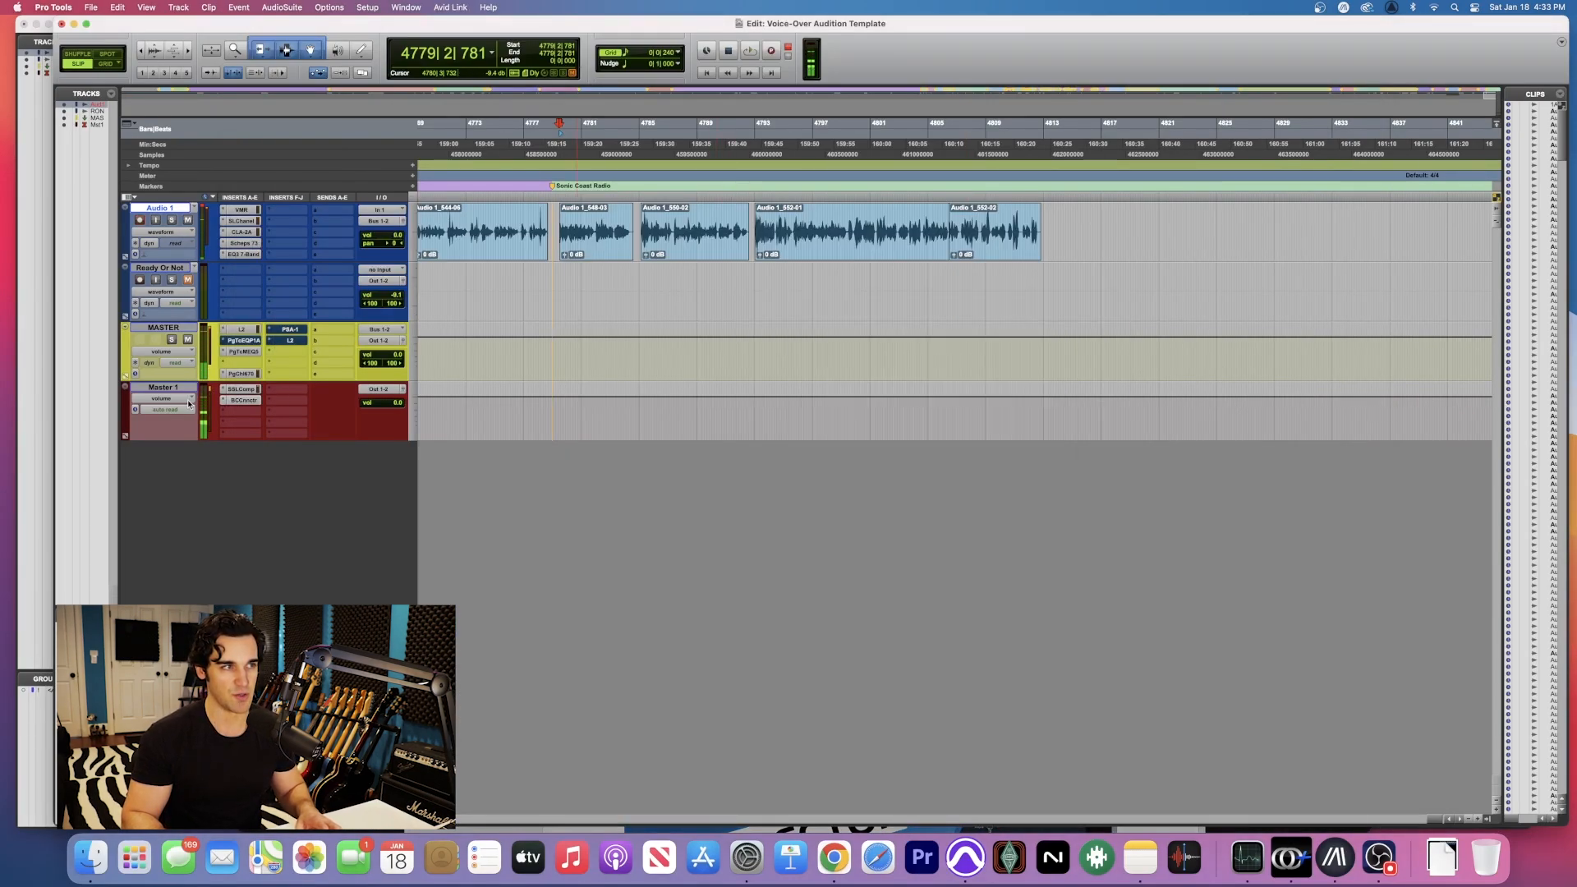
left_click(243, 401)
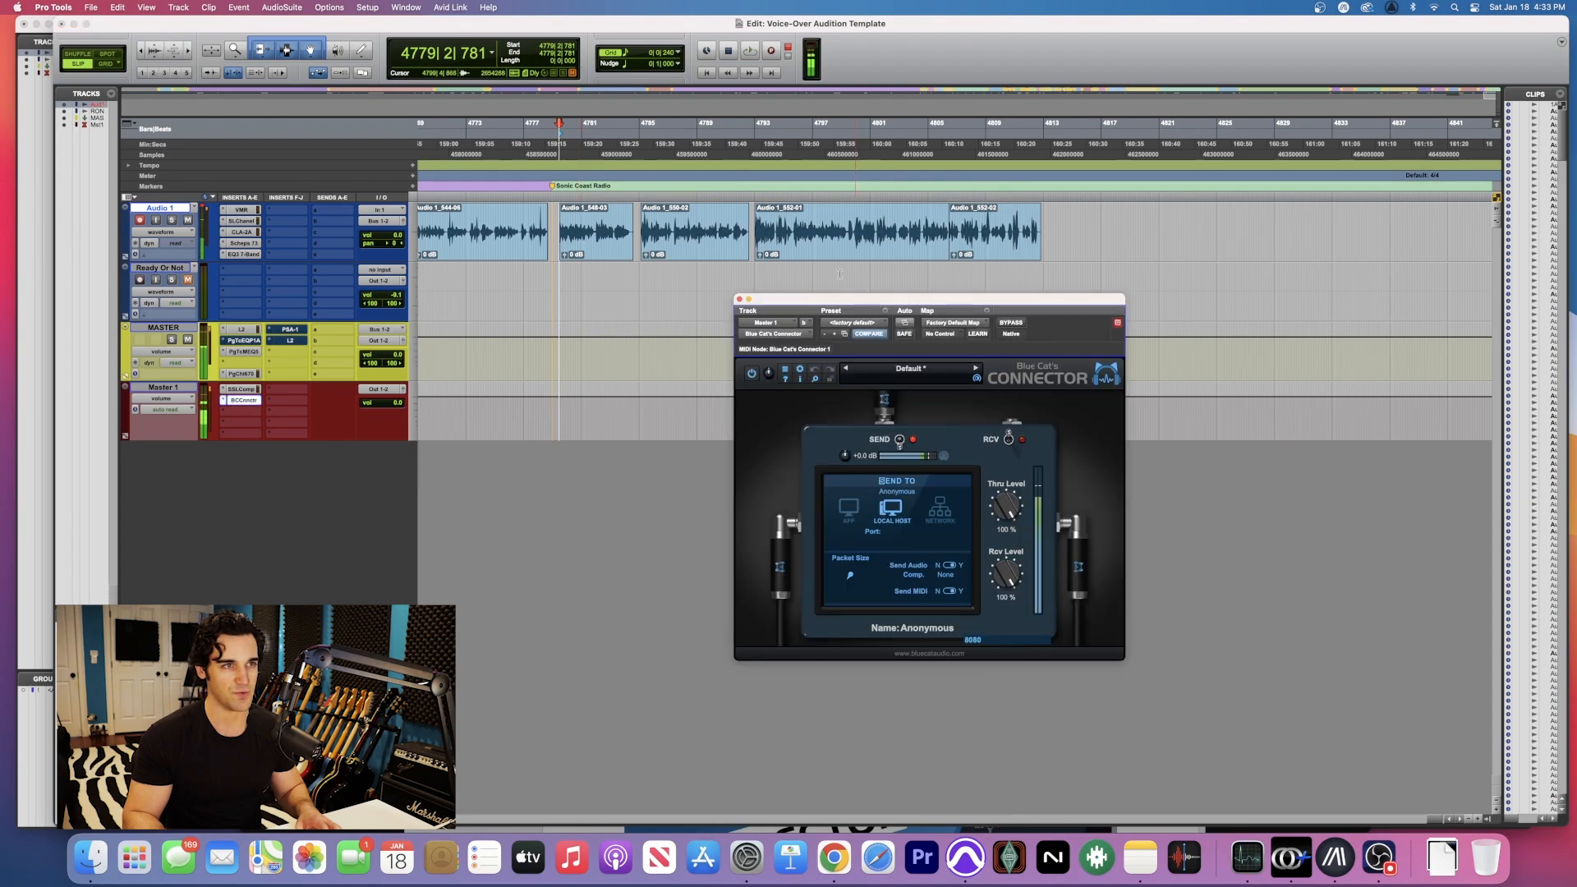
left_click(741, 299)
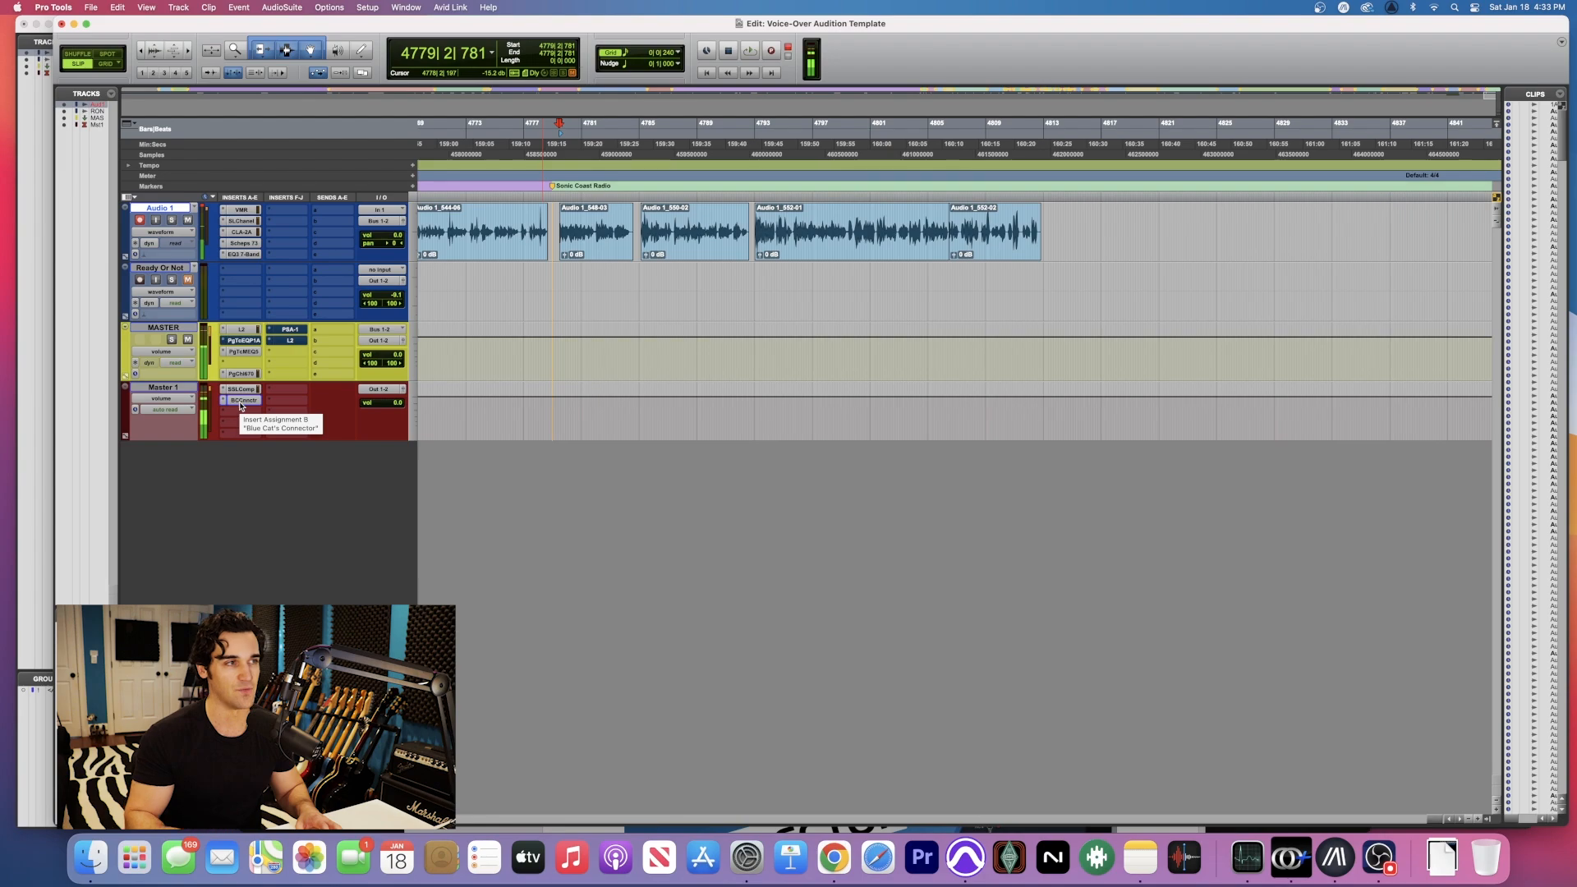
left_click(242, 402)
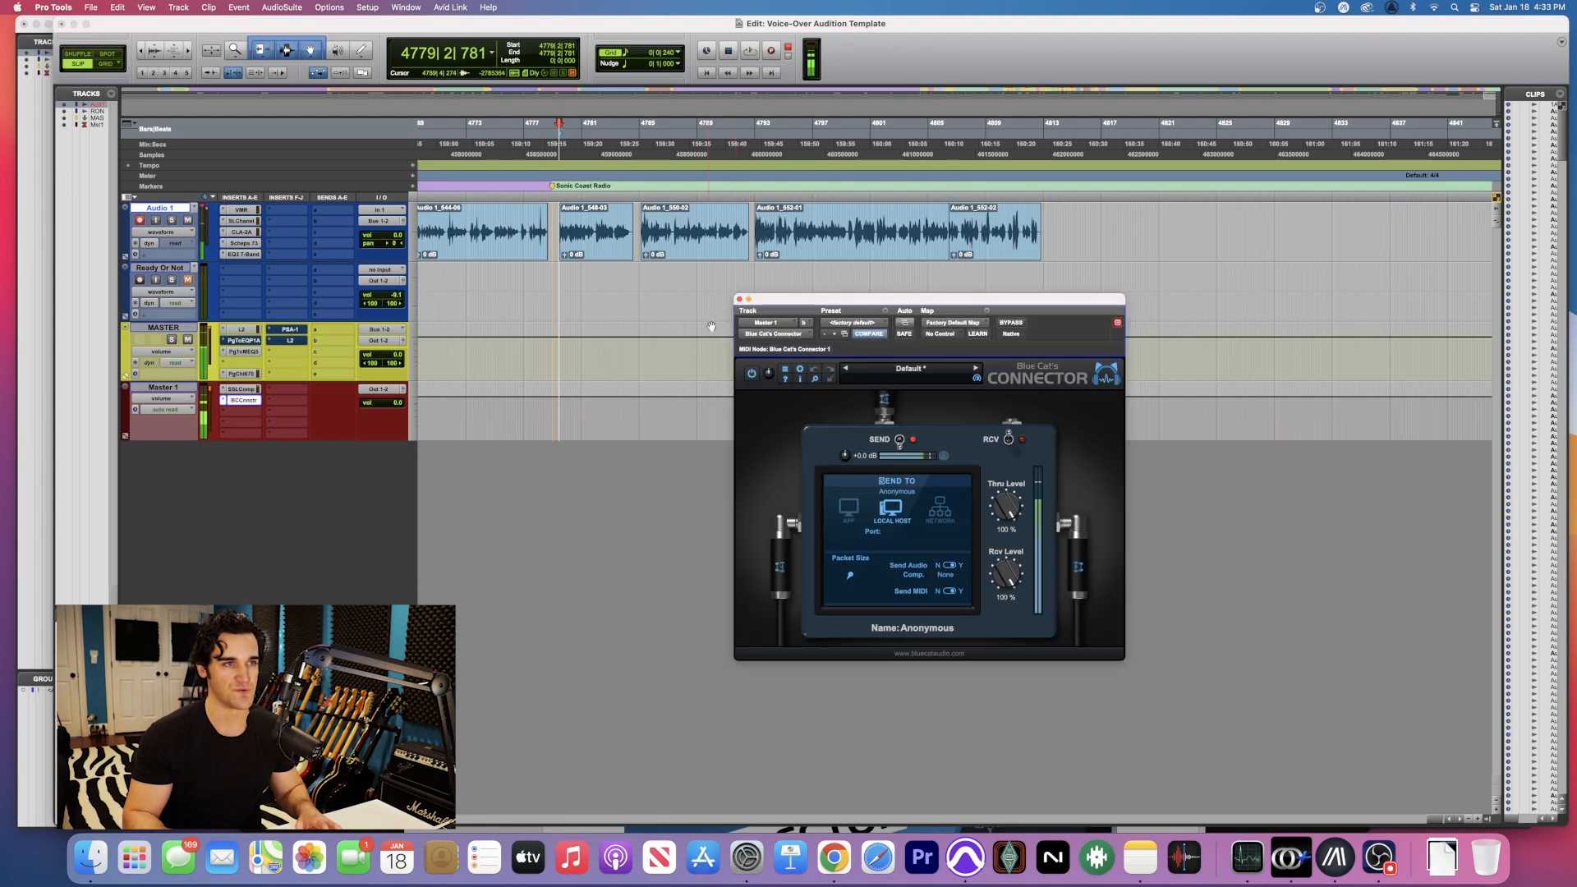
- Browse the multichannel Instrument plug-ins available for a Master 1 insert to locate Blue Cat's Connector, leaving the insert unassigned
left_click(251, 411)
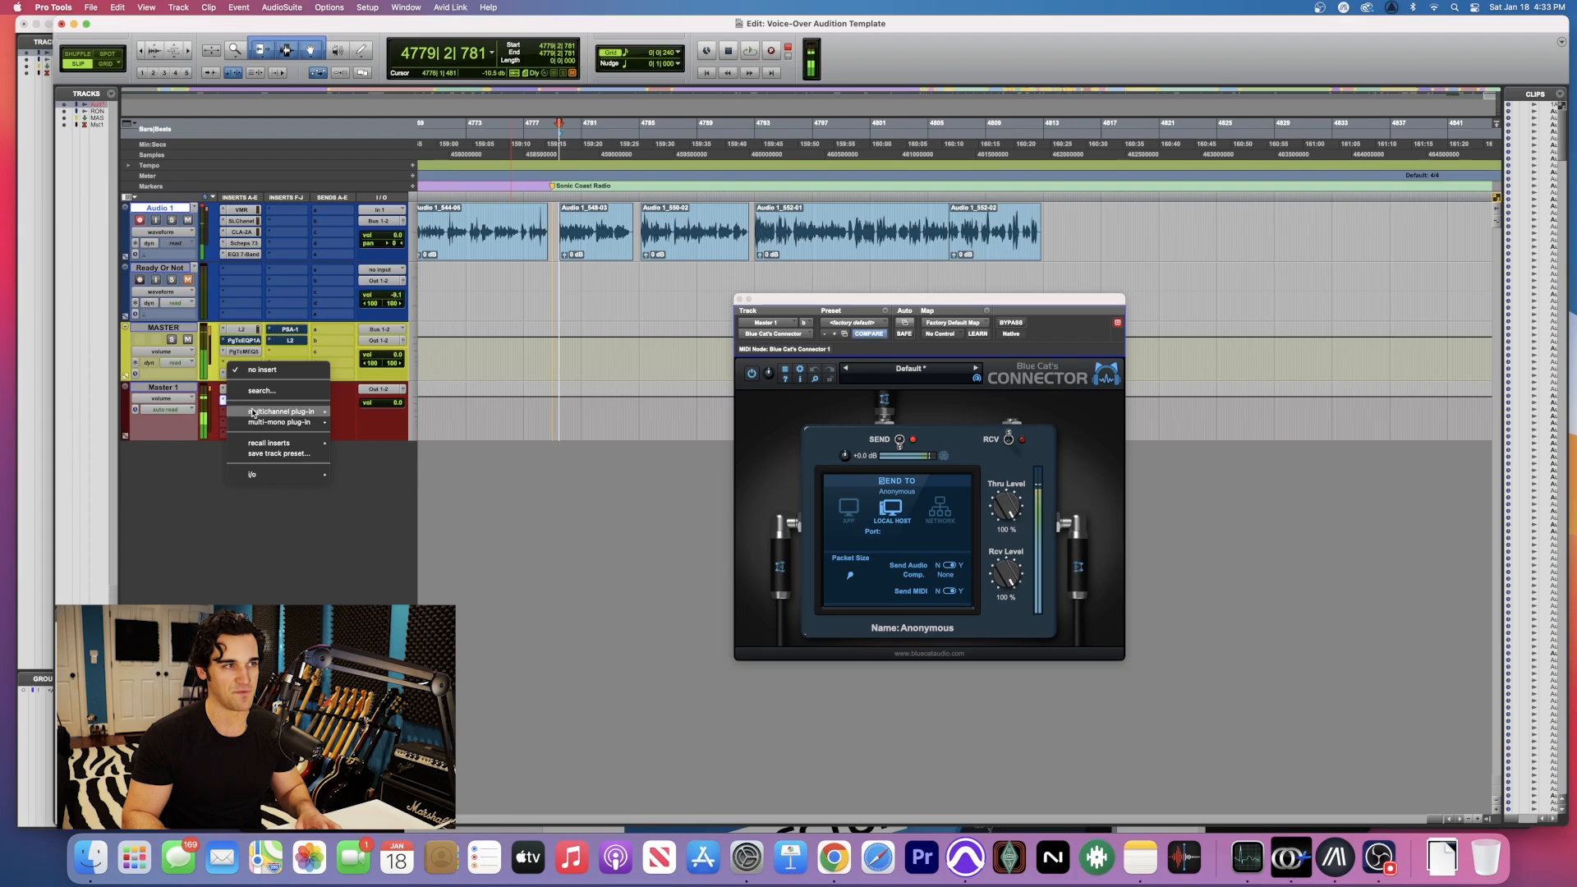
mouse_move(316, 411)
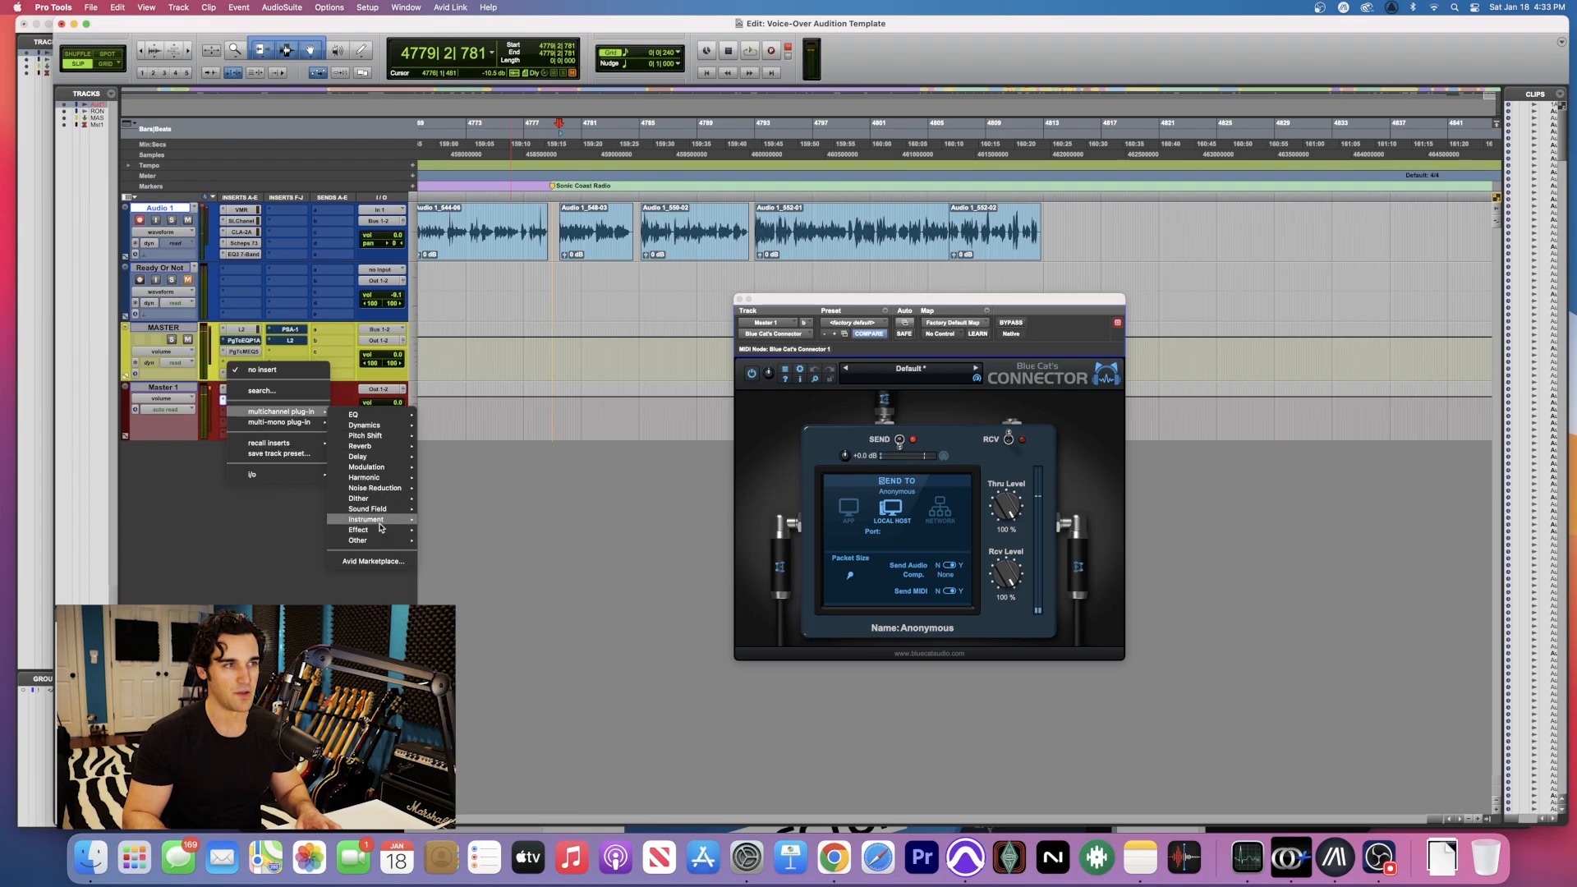
mouse_move(381, 529)
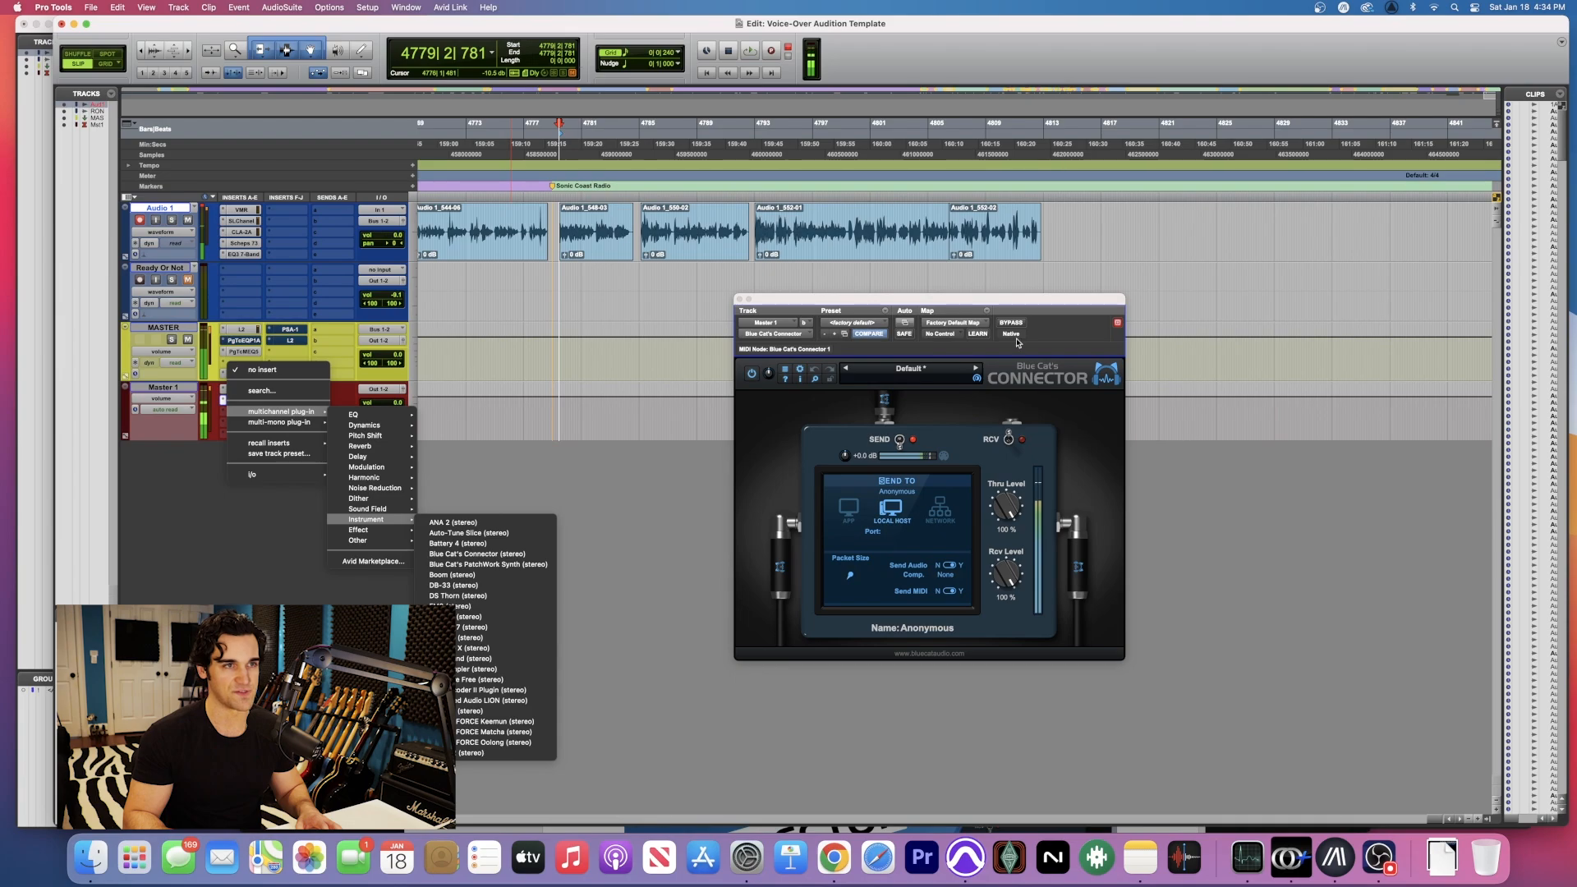
left_click(1053, 407)
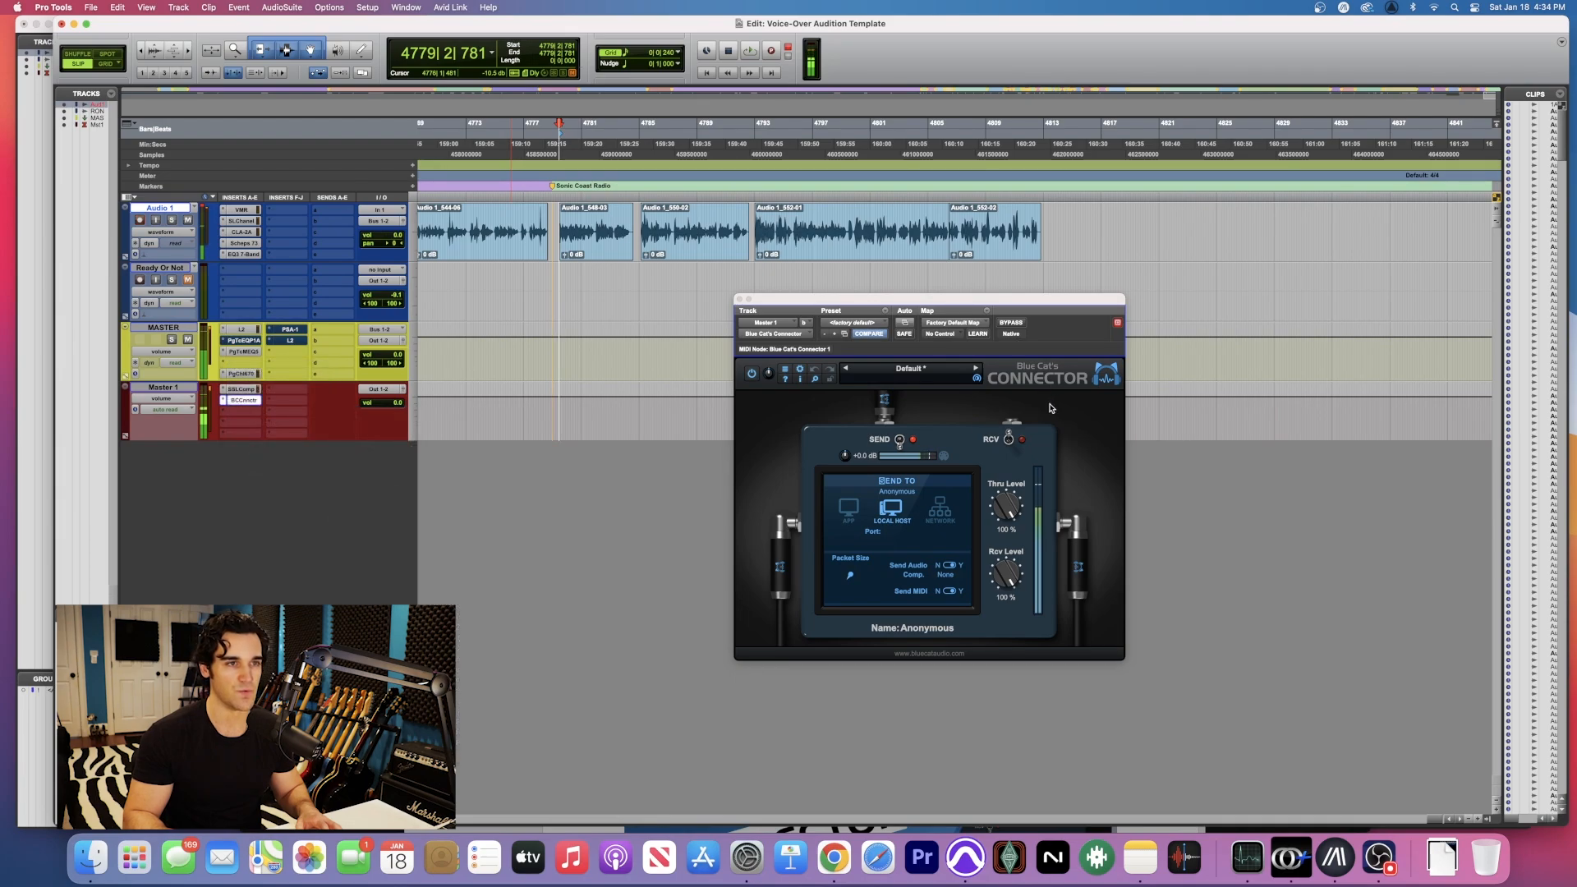
left_click_drag(1026, 295, 995, 269)
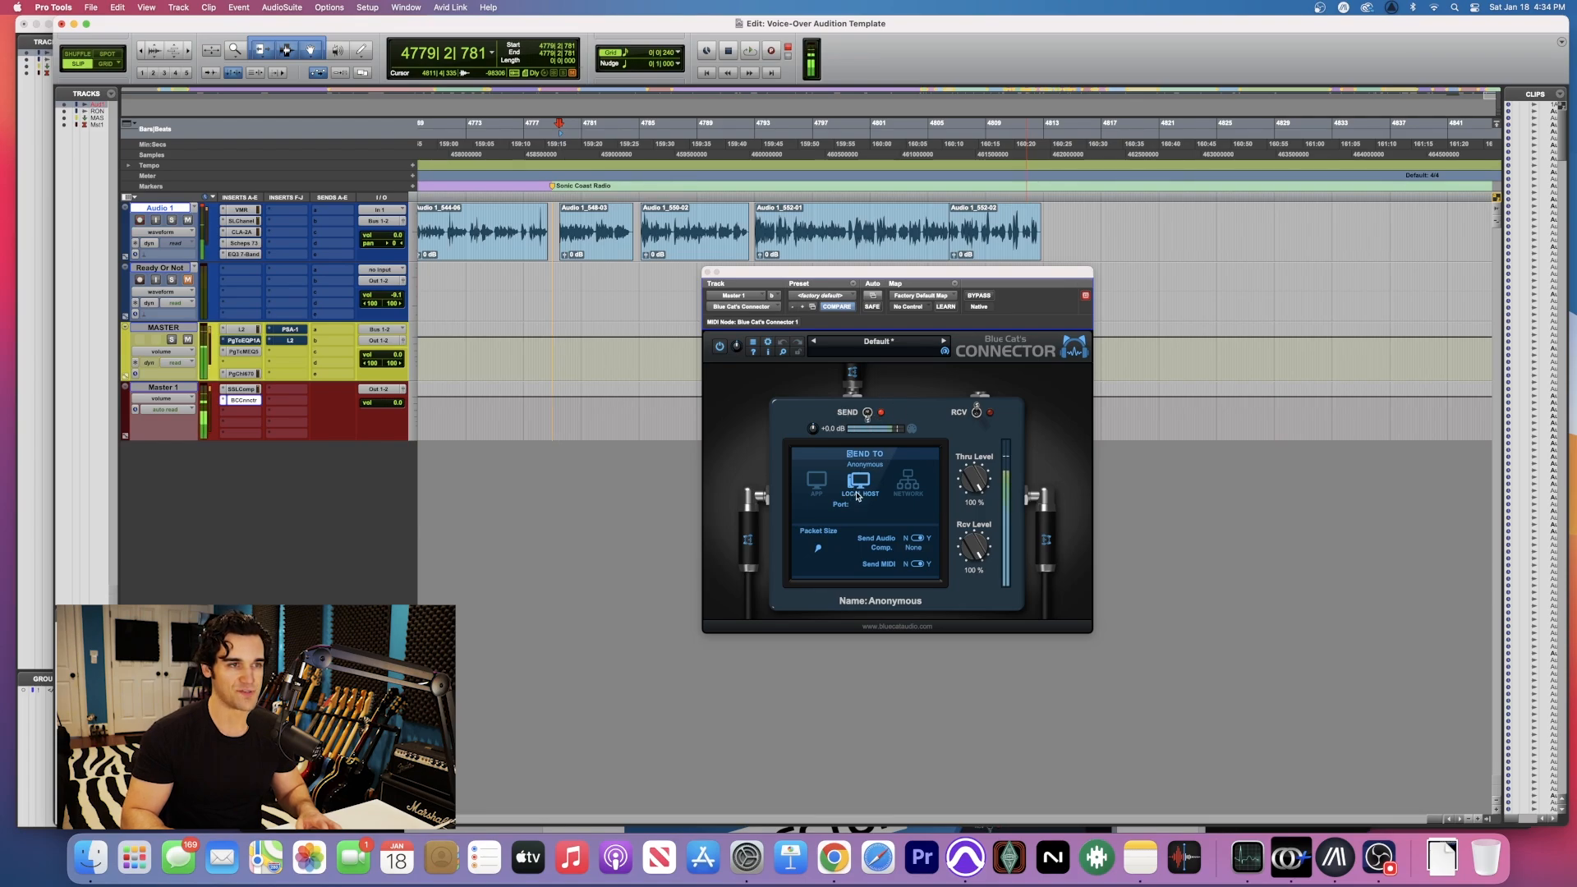
- Switch to OBS and examine the source types that can be added to the ProTools Blue Cat & Caster scene
left_click(1384, 857)
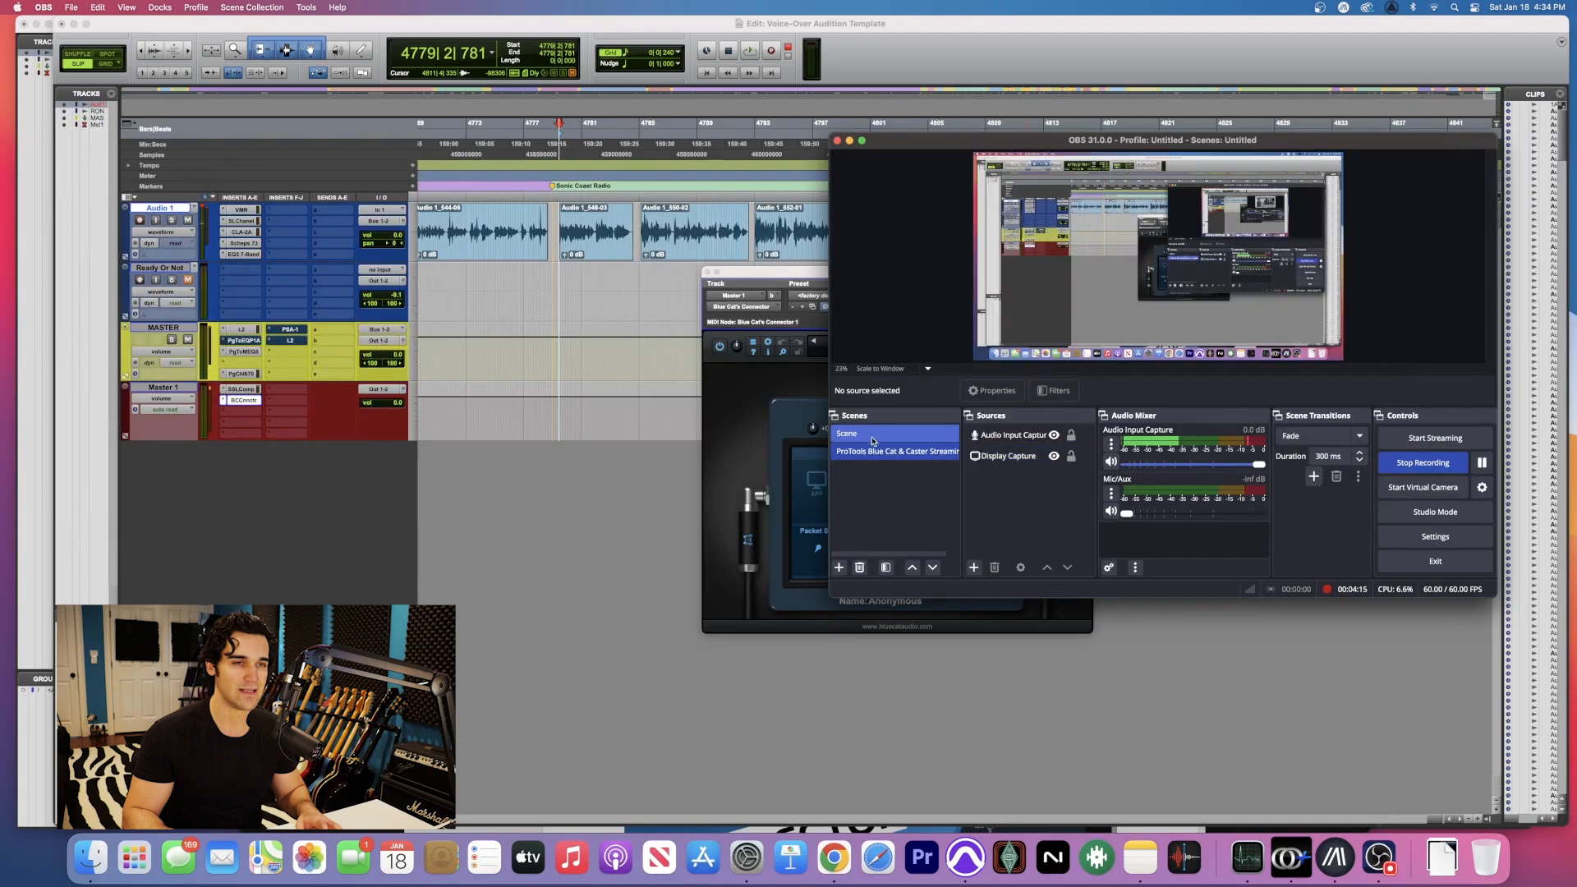
left_click_drag(1278, 143, 1266, 165)
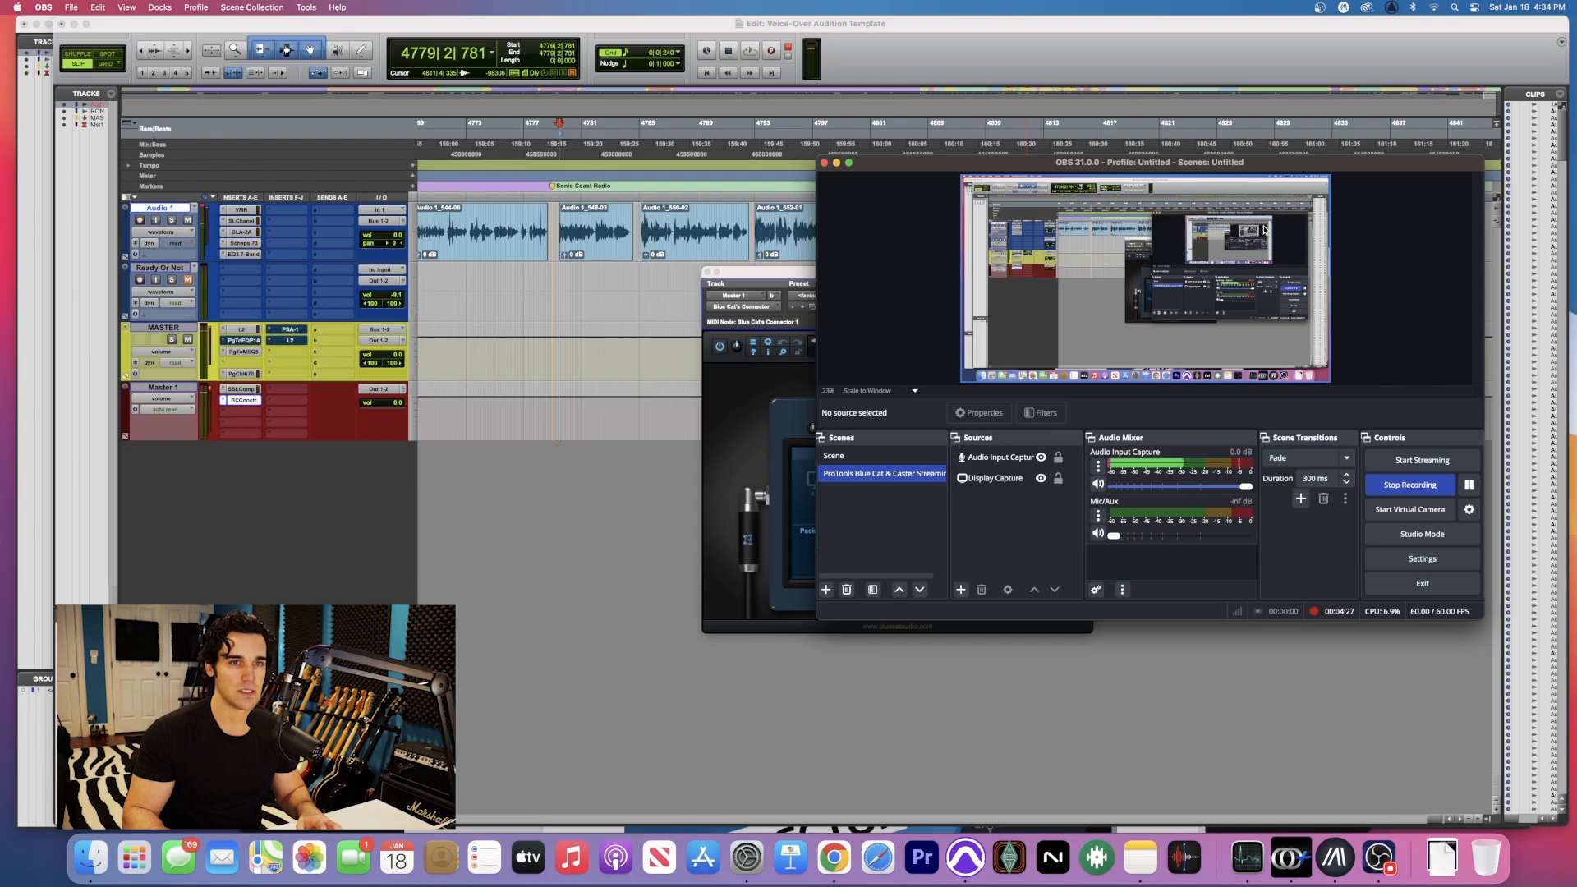
left_click(998, 459)
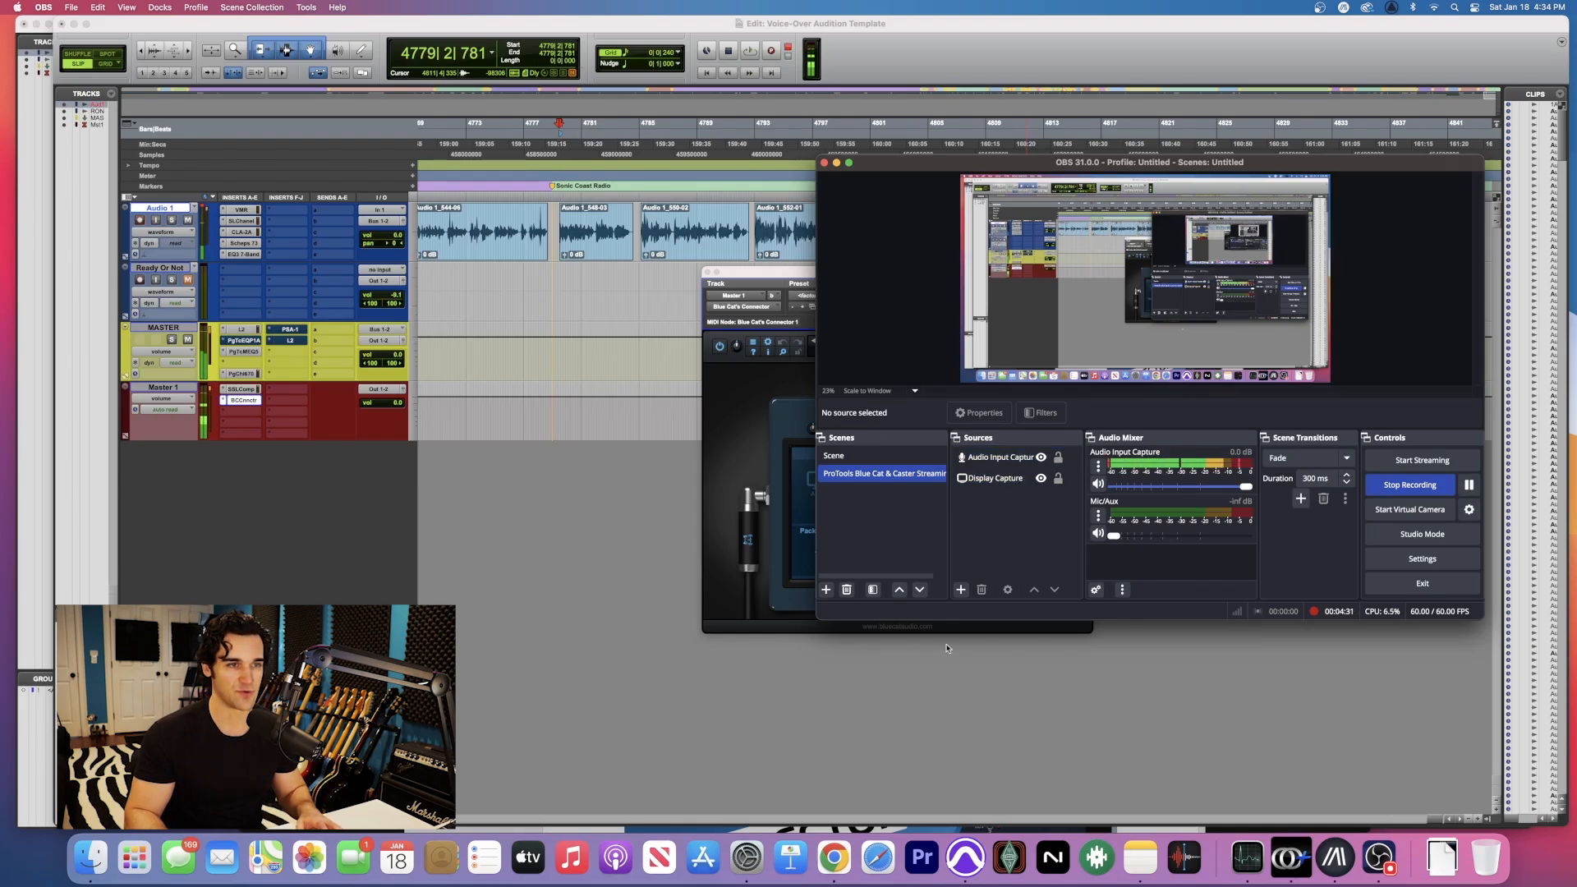
left_click(961, 589)
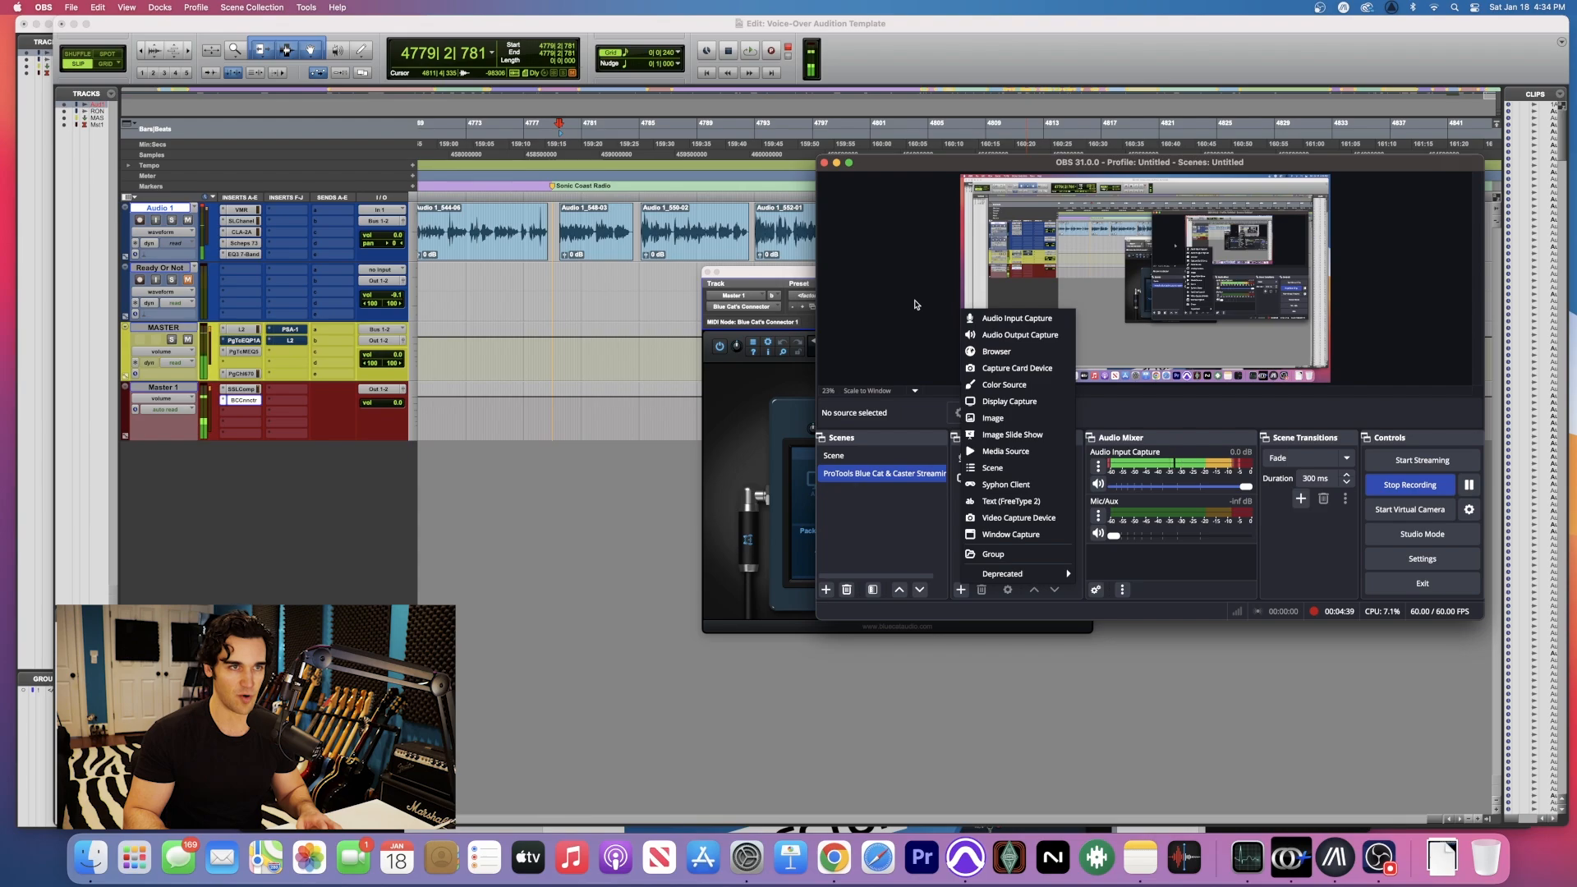
left_click(887, 298)
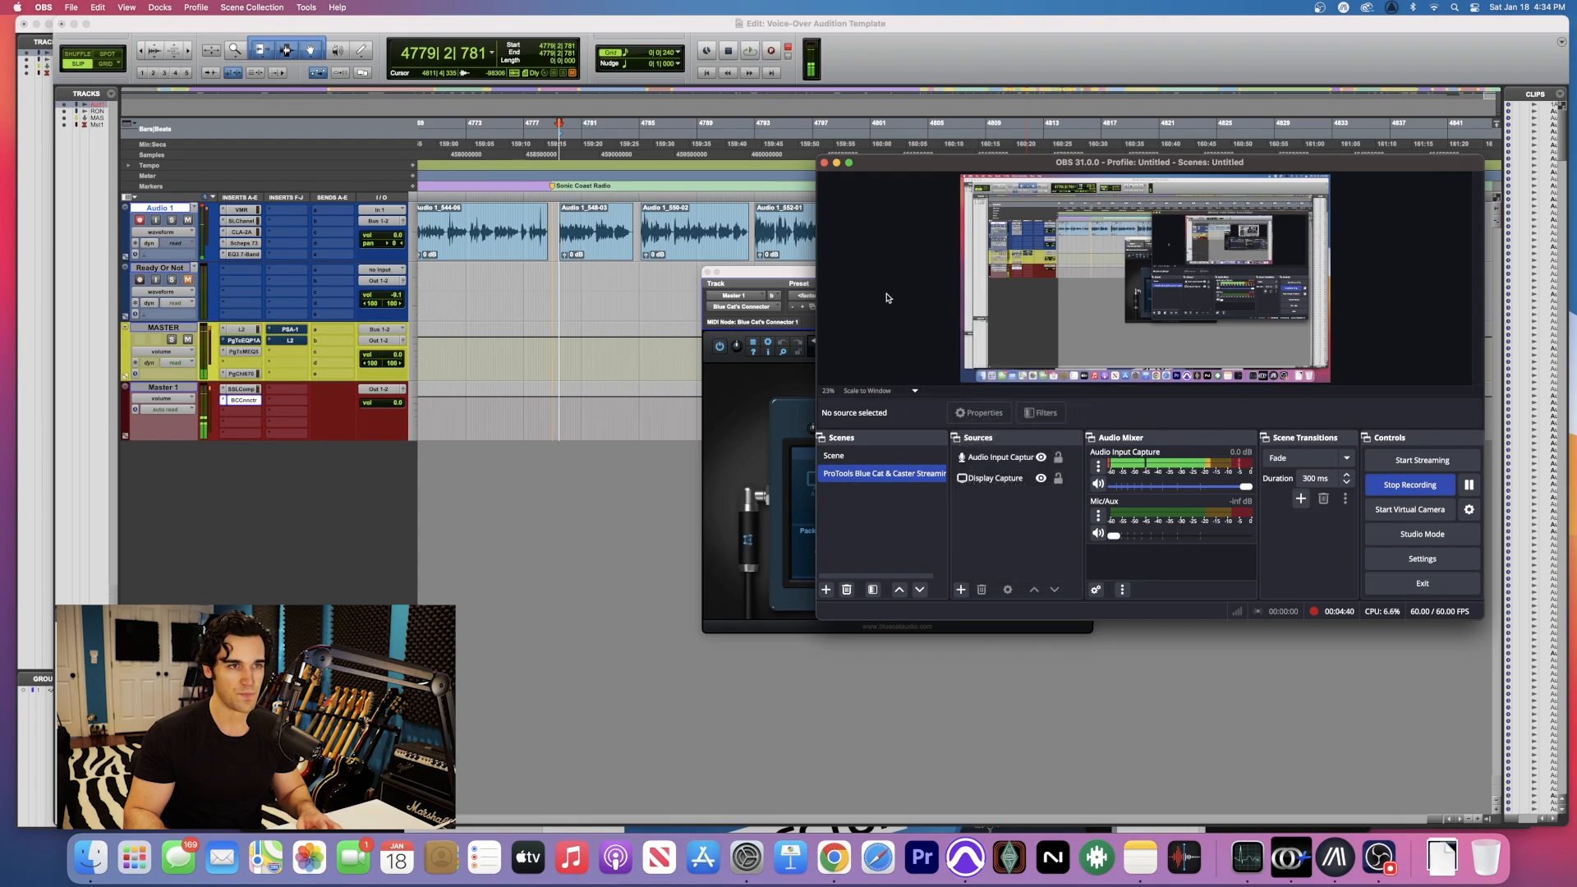
- Review the Audio Input Capture source's properties and accept CASTER Stream Mix 1 as the device with downmixing enabled
left_click(994, 458)
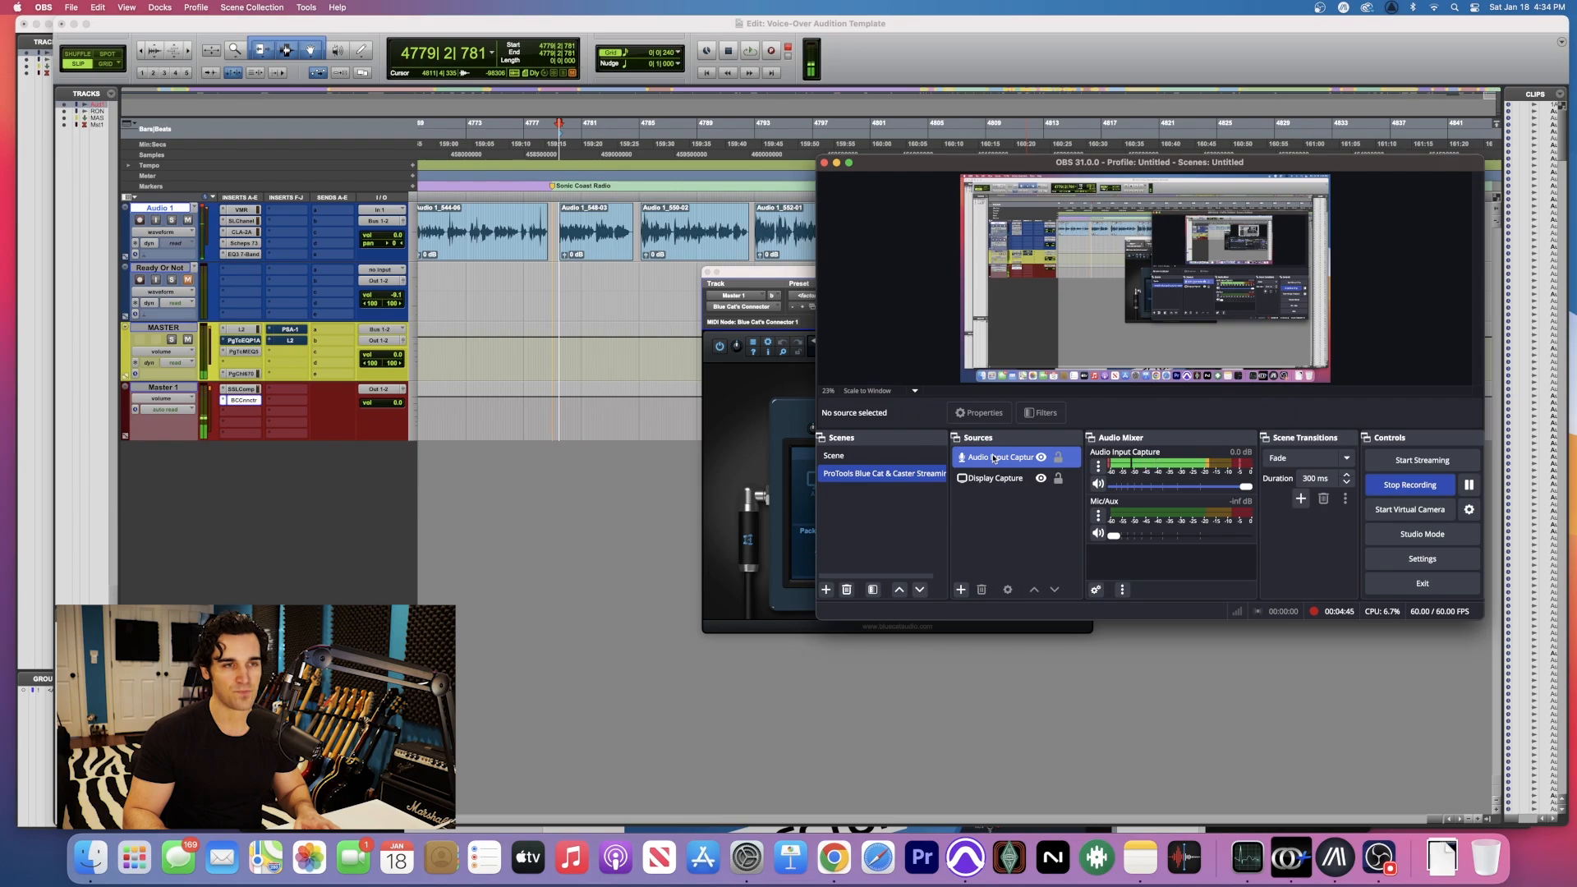
left_click(994, 459)
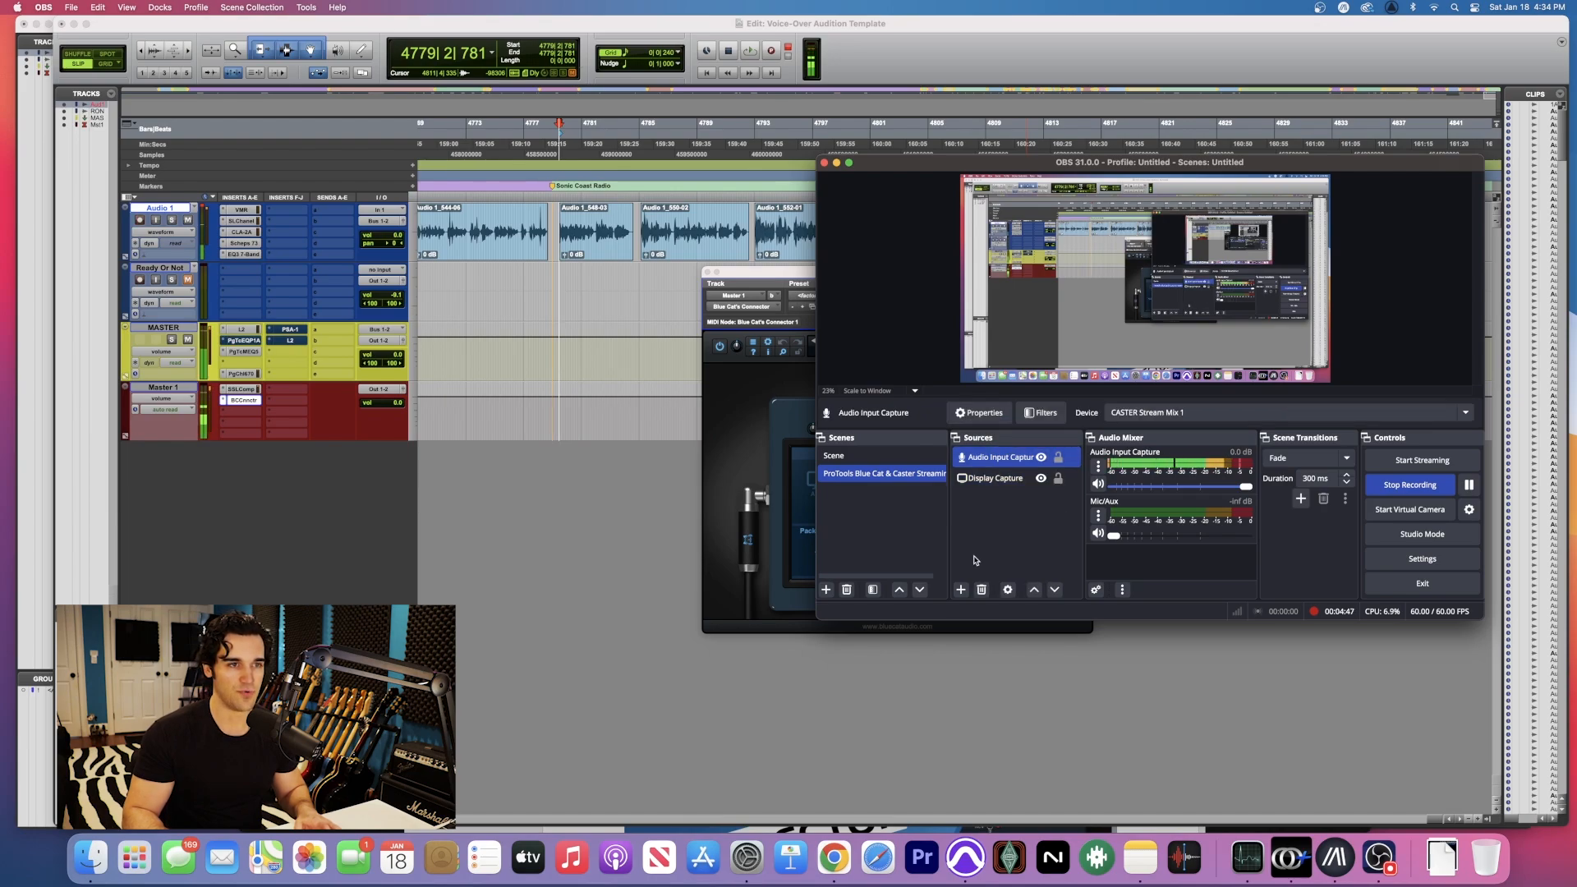
left_click(1008, 591)
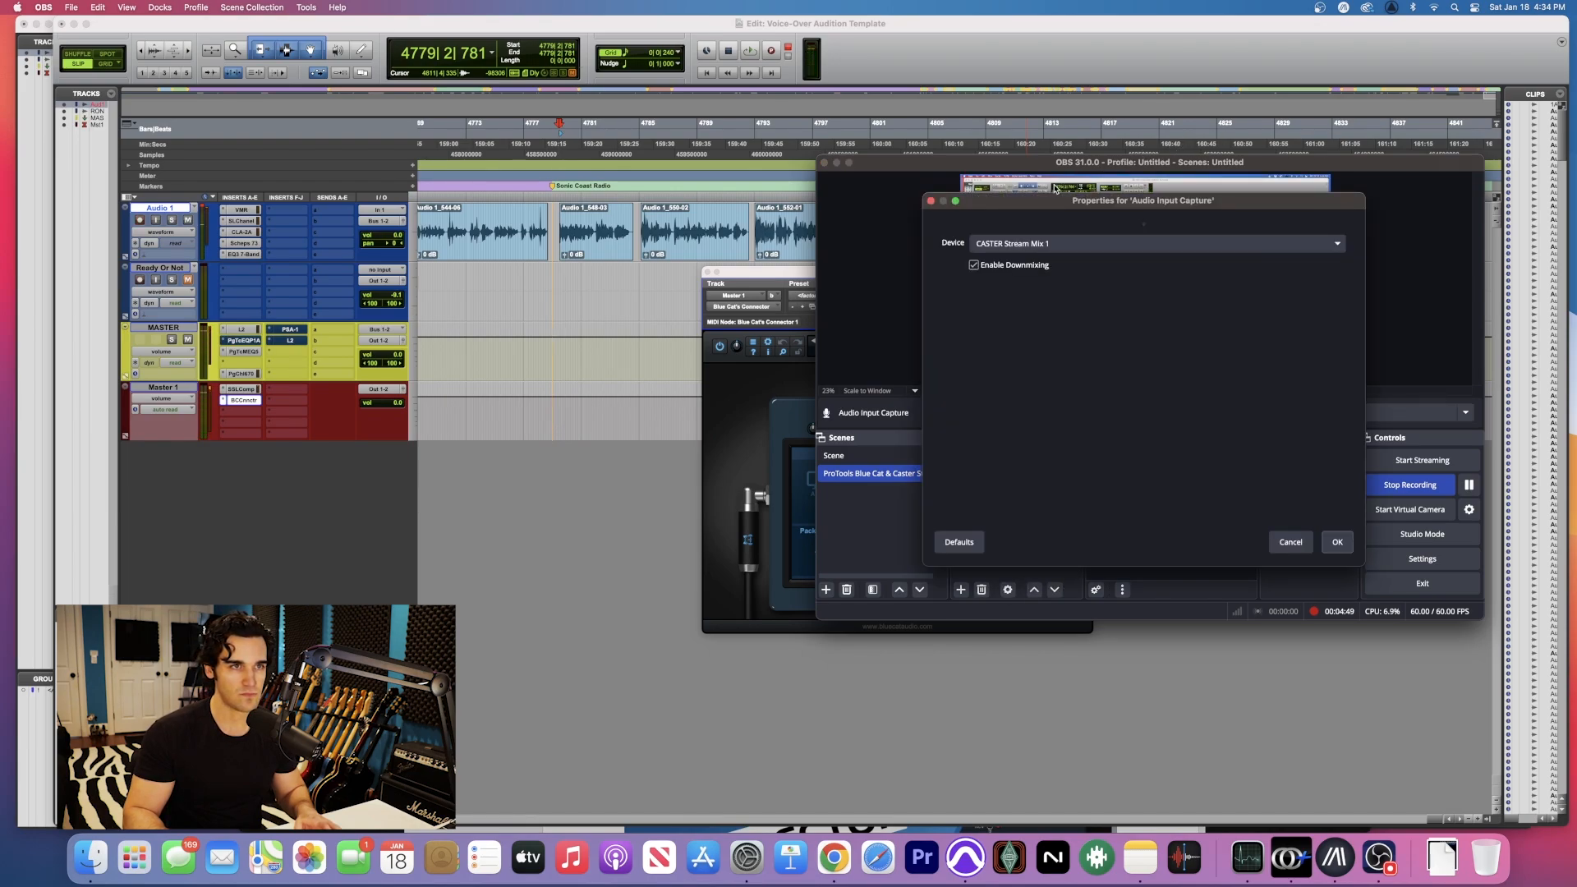
left_click_drag(1033, 223, 1117, 274)
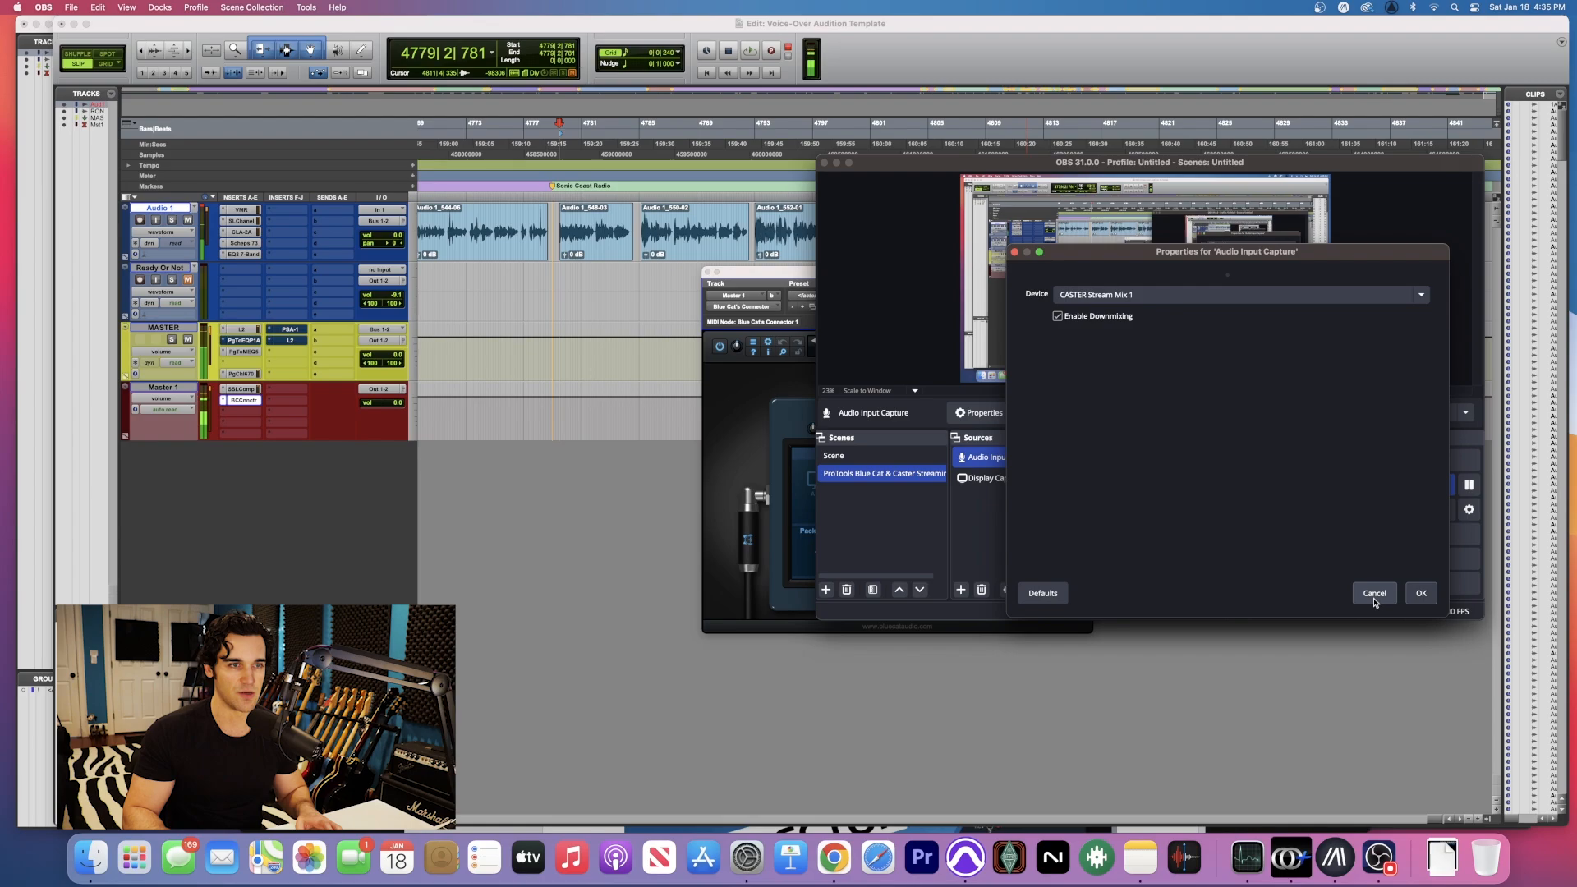
left_click(1421, 593)
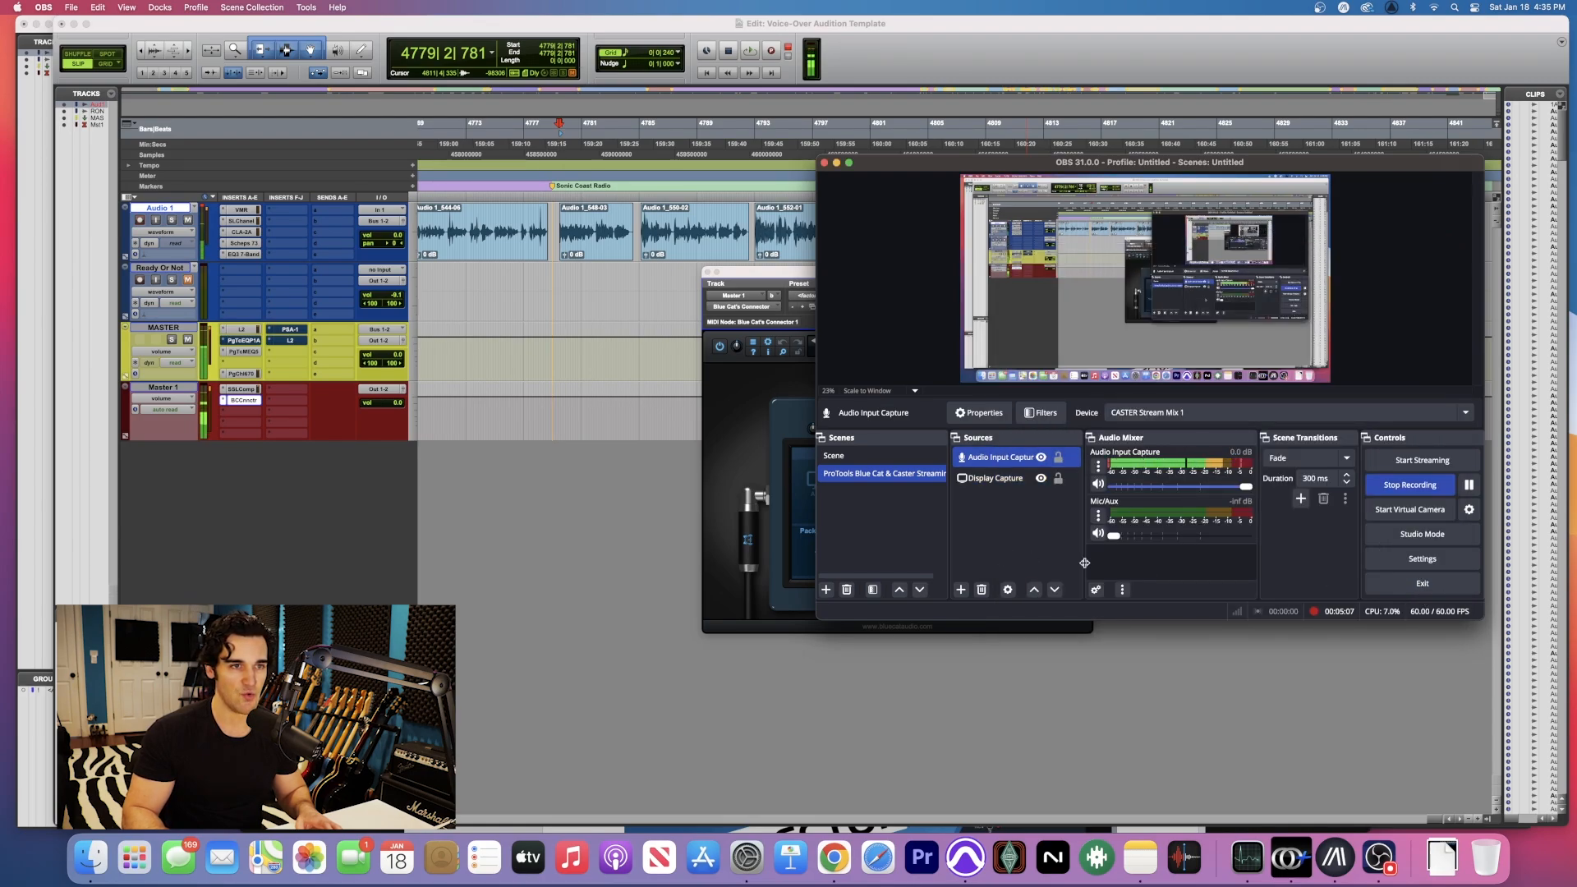
- Open the Audio Input Capture source's filters and check the VST plug-in choice of the Blue Cat Connector filter
right_click(1001, 464)
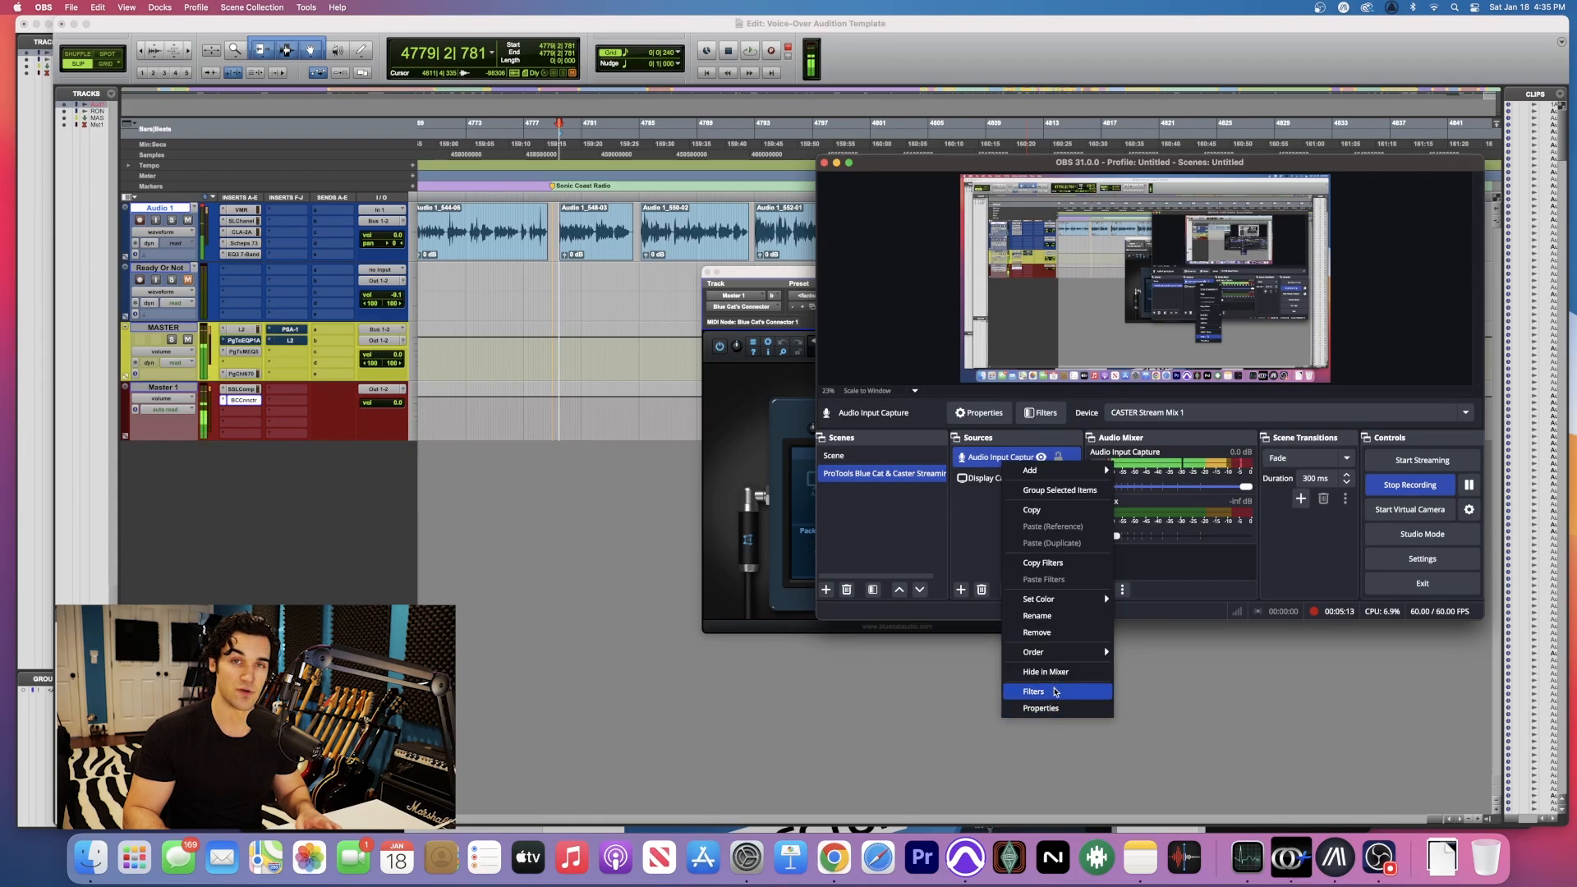
left_click(1055, 691)
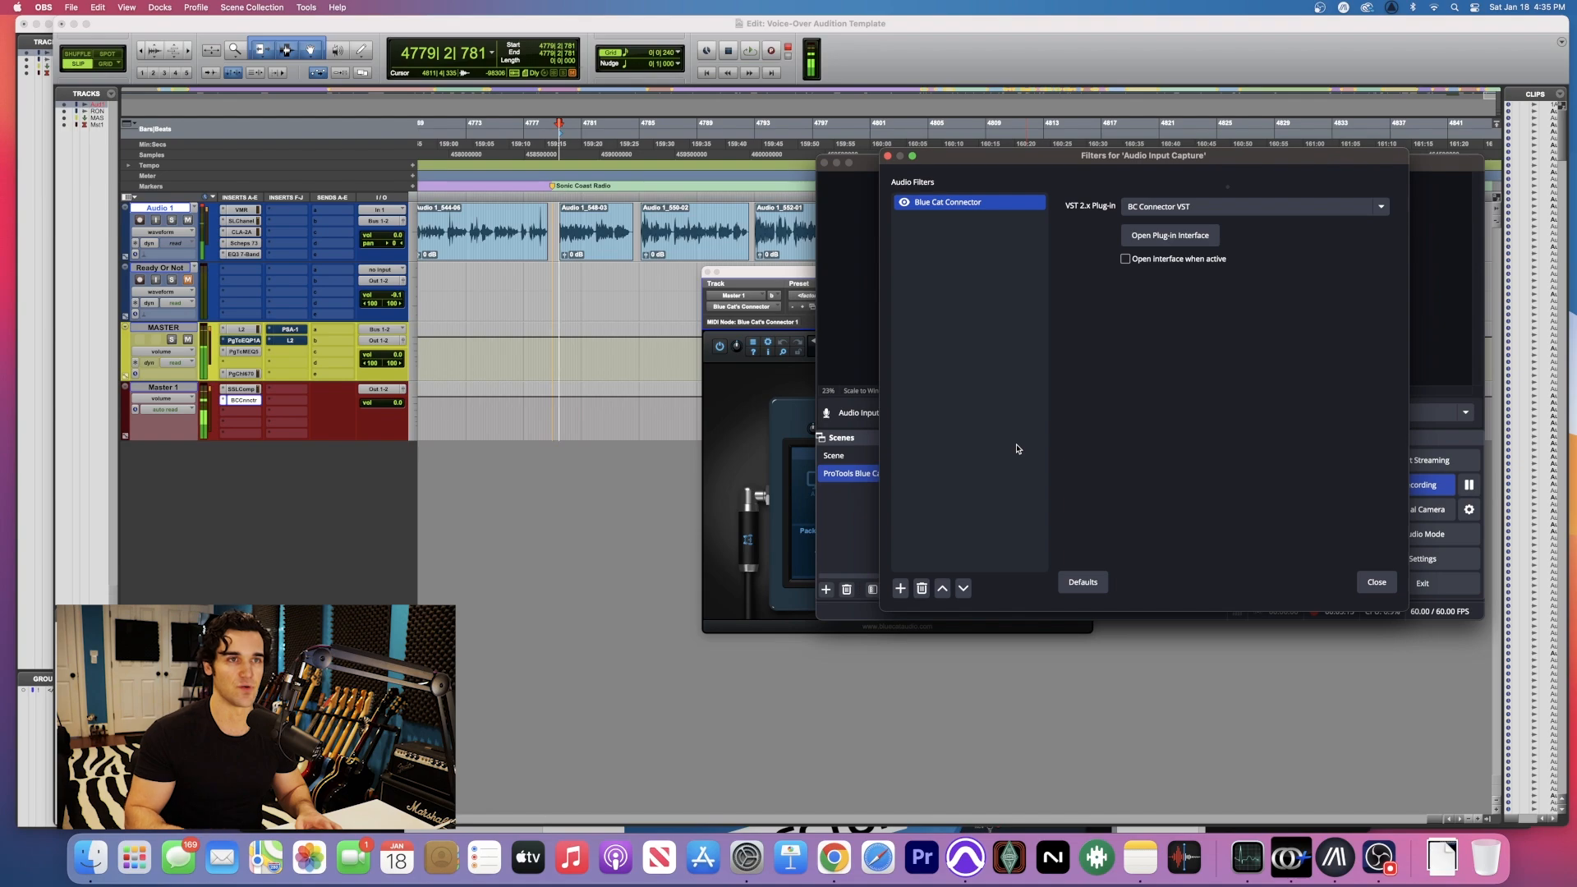
left_click(1265, 208)
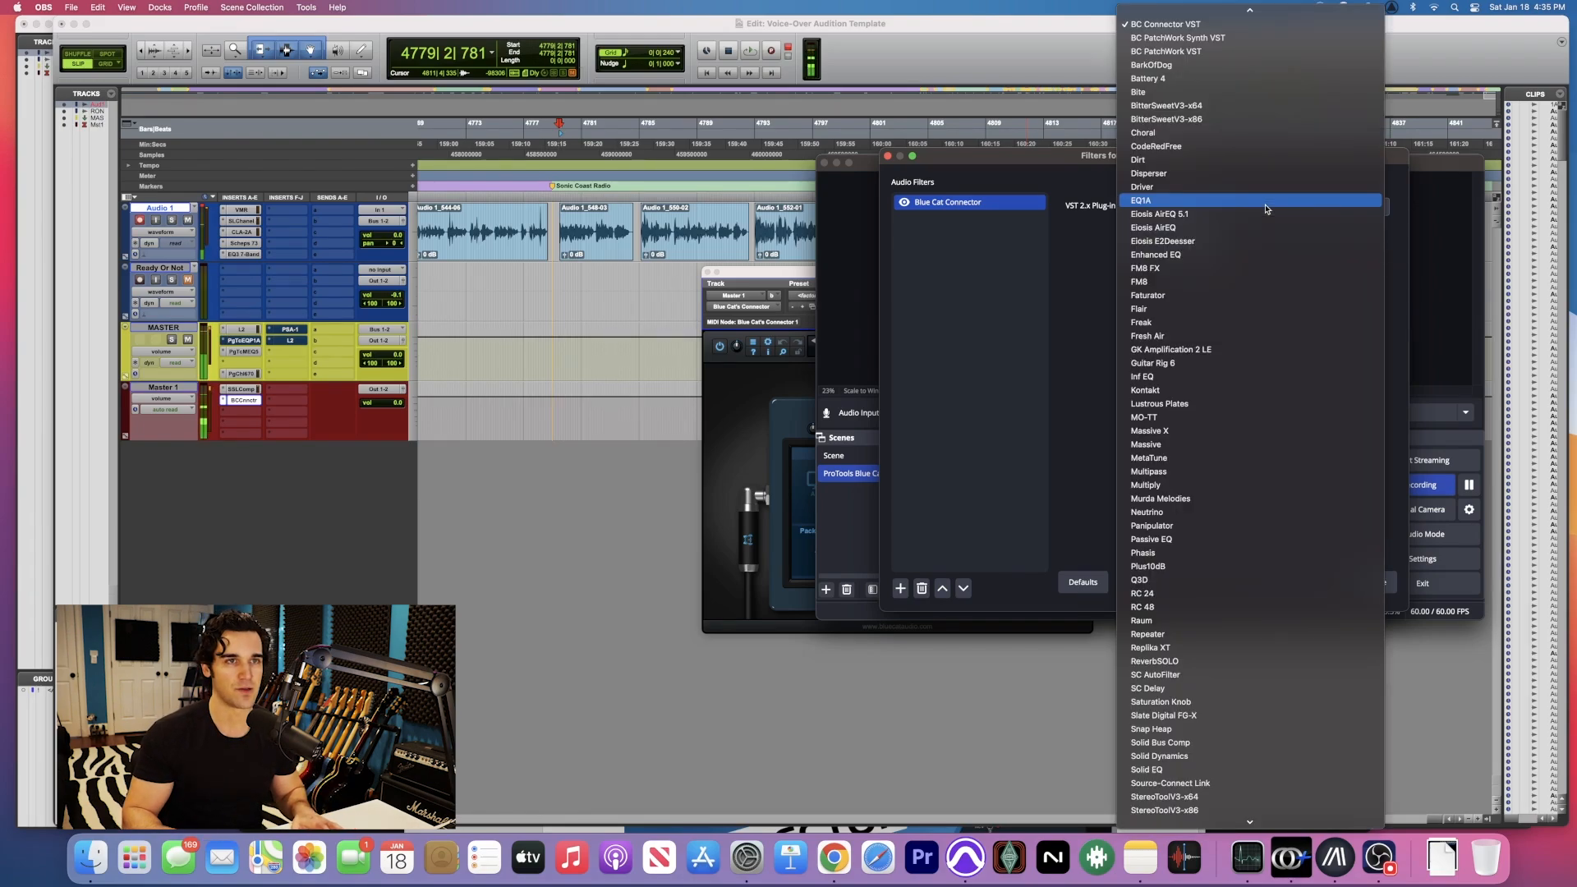
scroll(1224, 57, "up", 1)
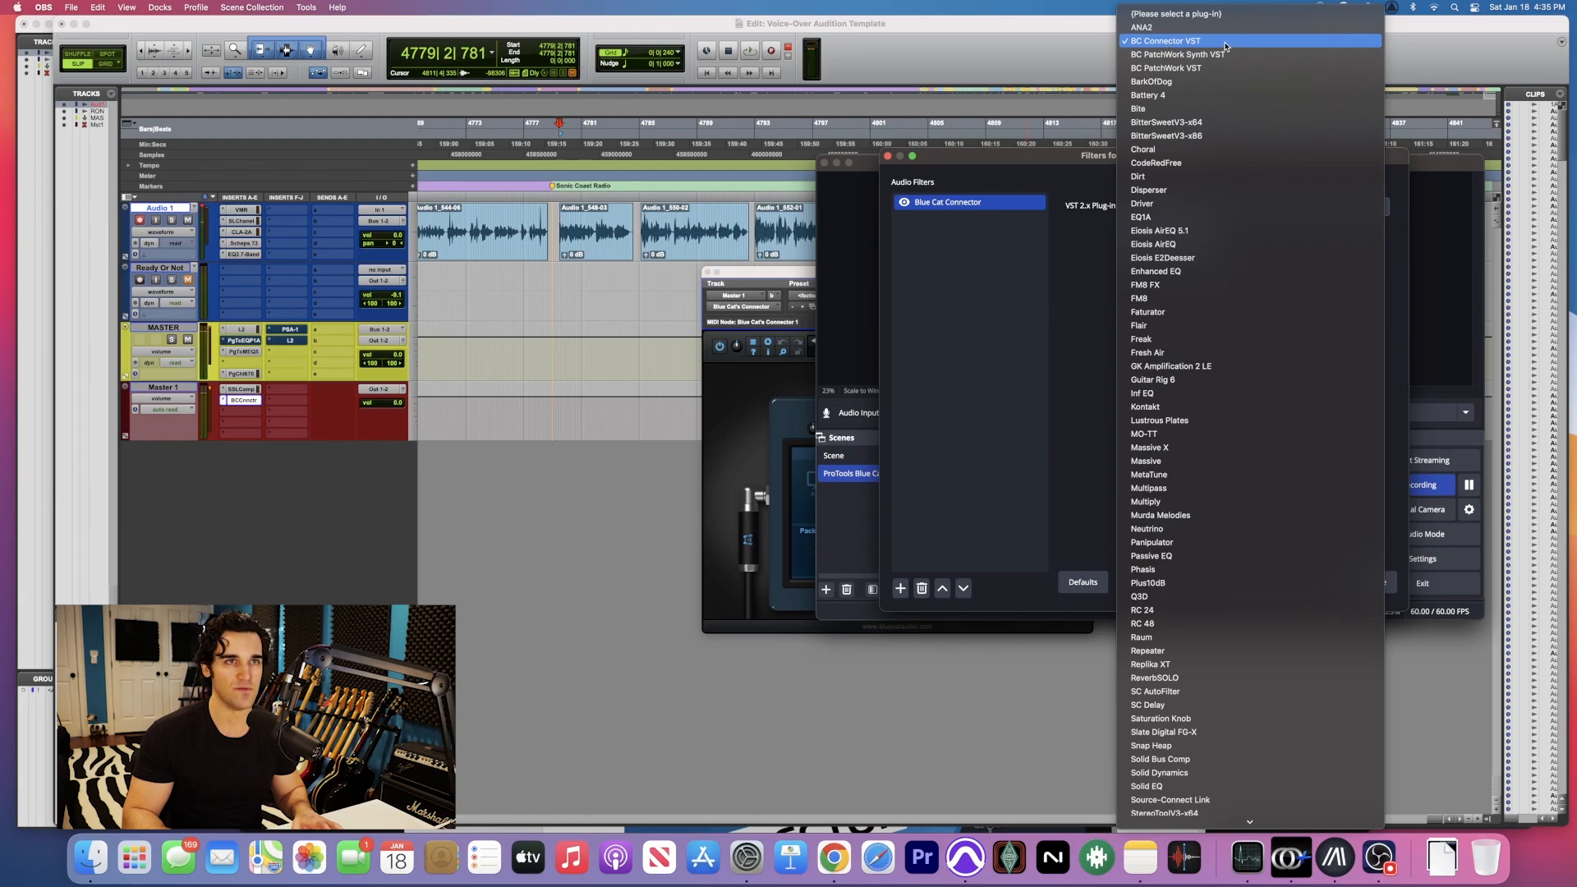
left_click(1075, 284)
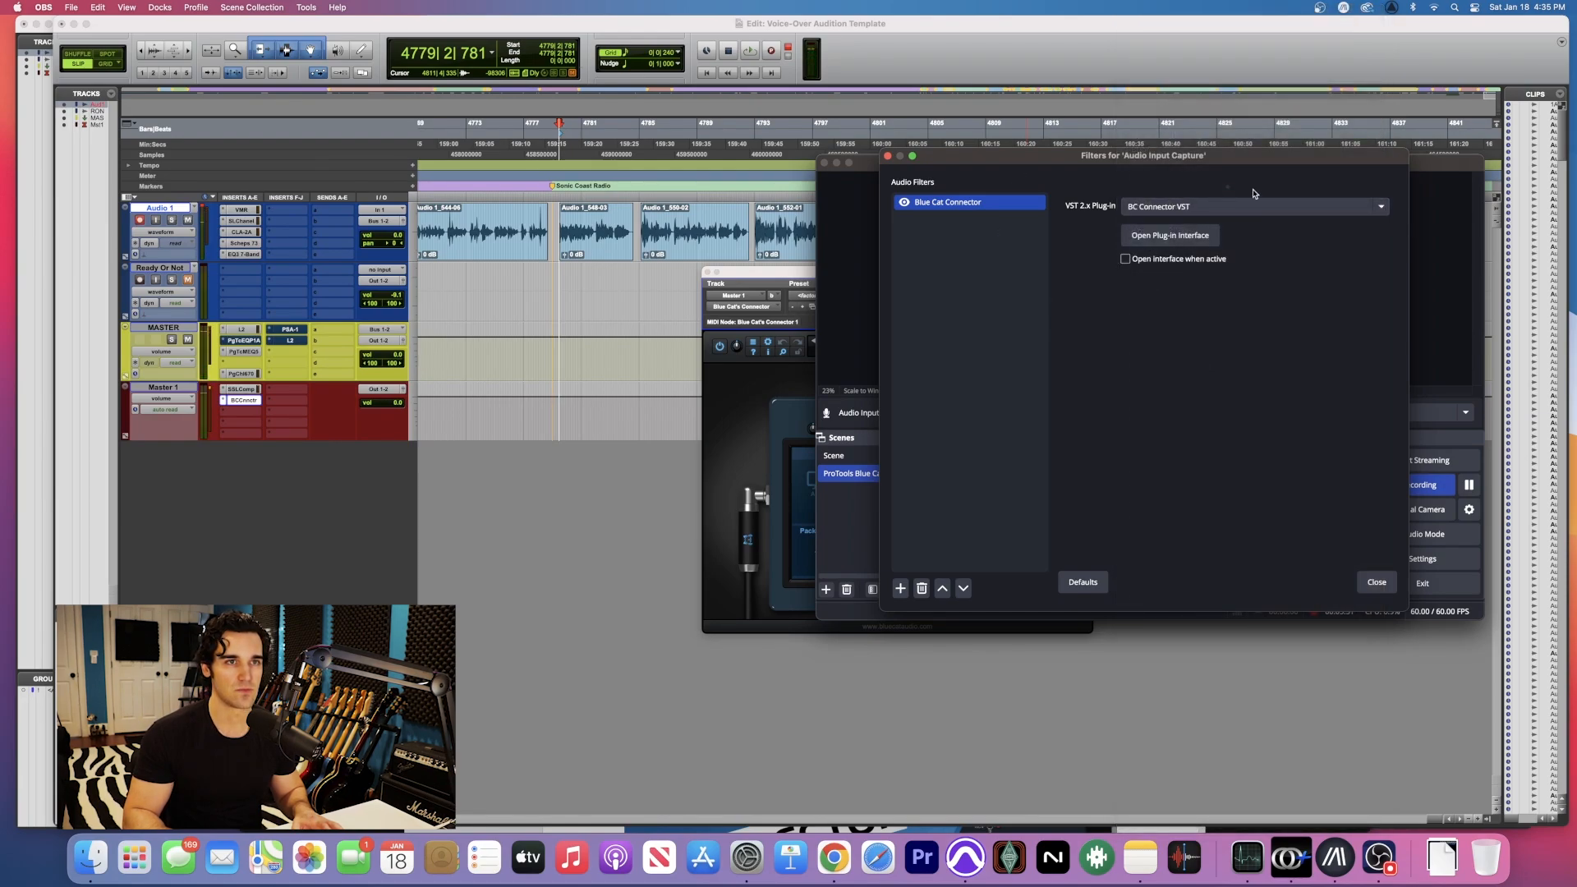
- Show the OBS filter's plug-in interface beside the Pro Tools Connector window and compare their Local Host and port settings
left_click(1183, 240)
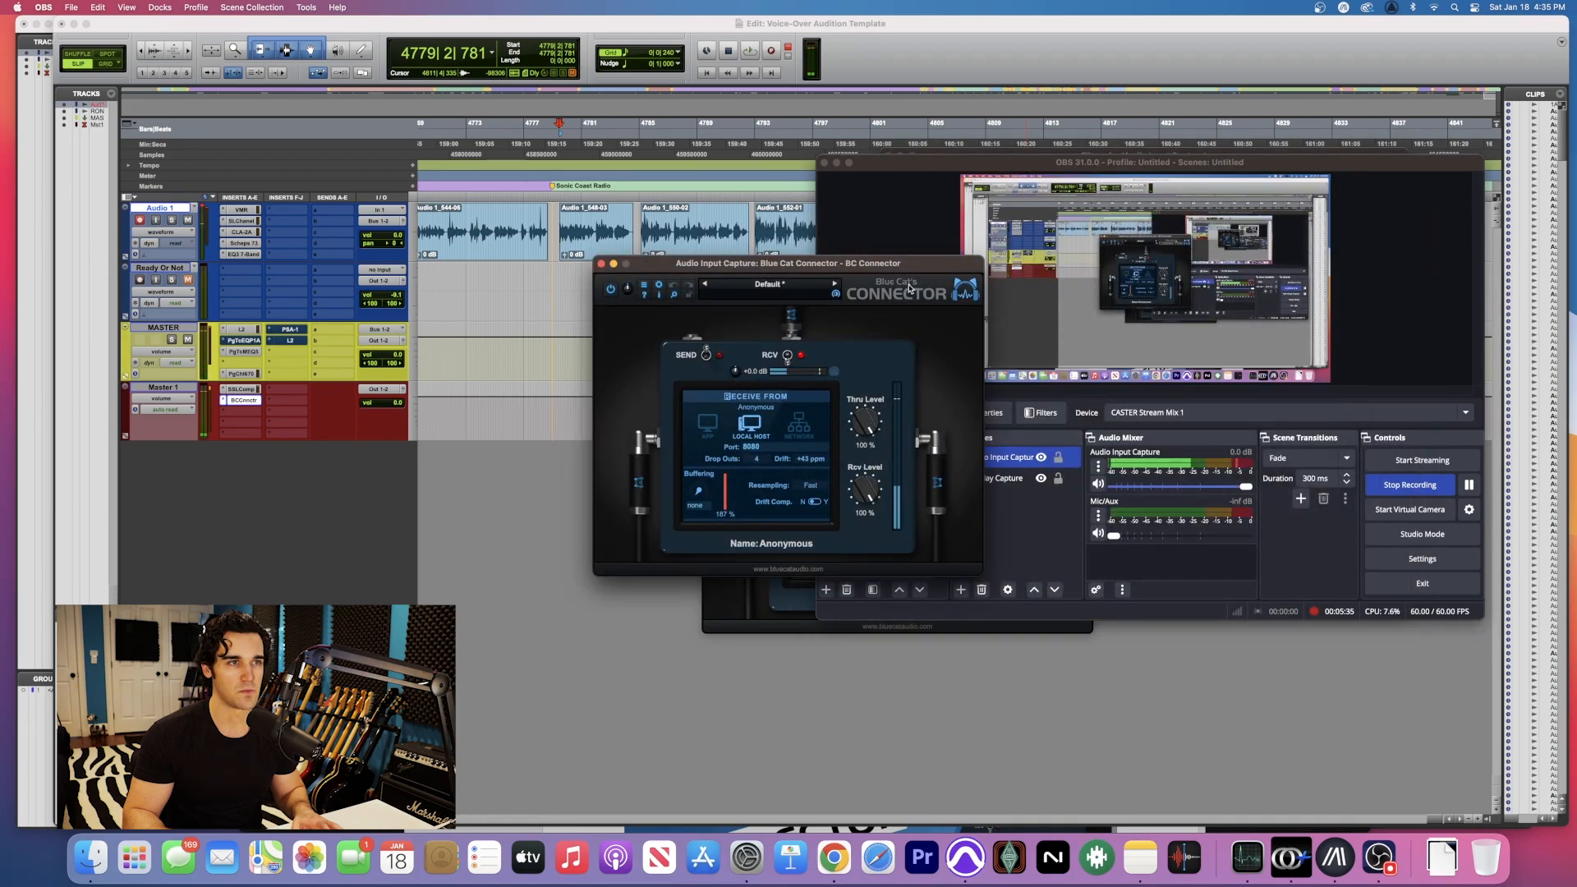
left_click_drag(878, 264, 1322, 332)
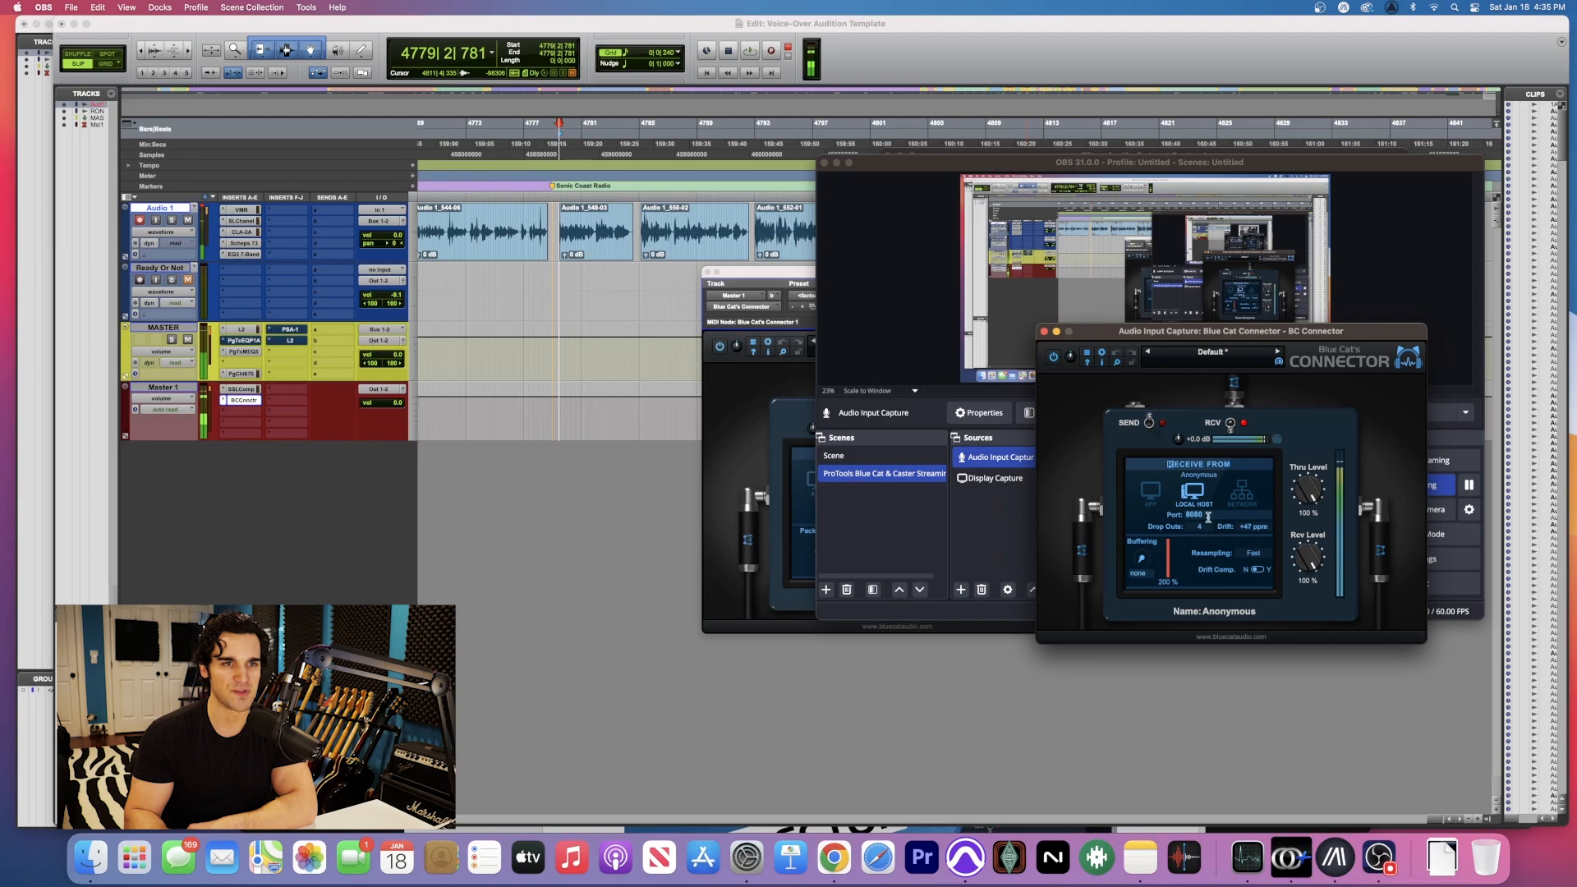
left_click(757, 357)
left_click_drag(933, 273, 632, 291)
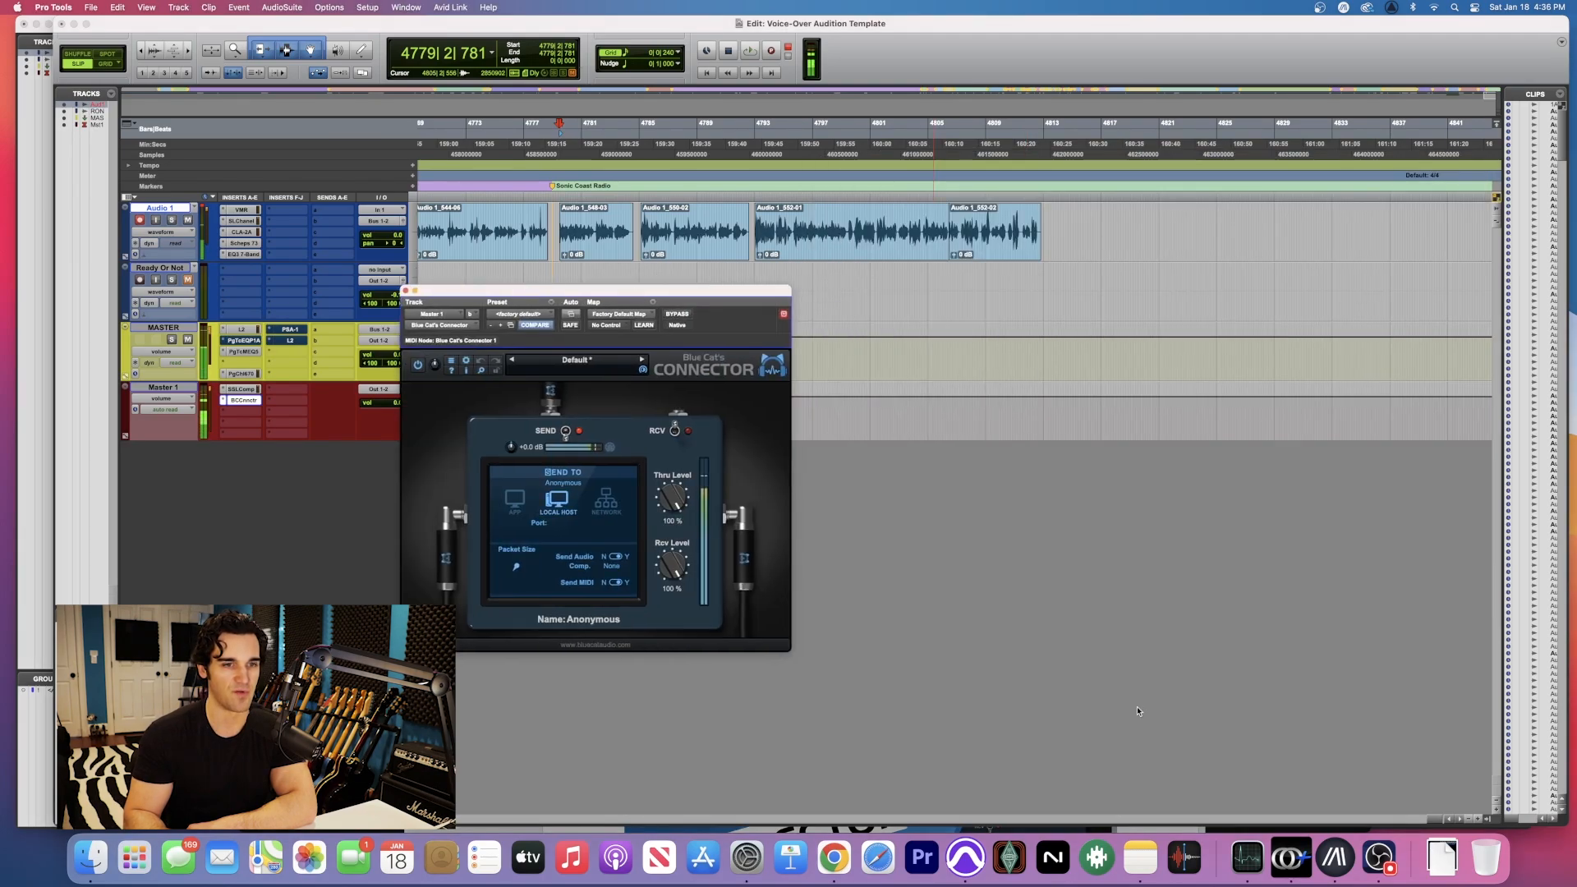
left_click(1377, 858)
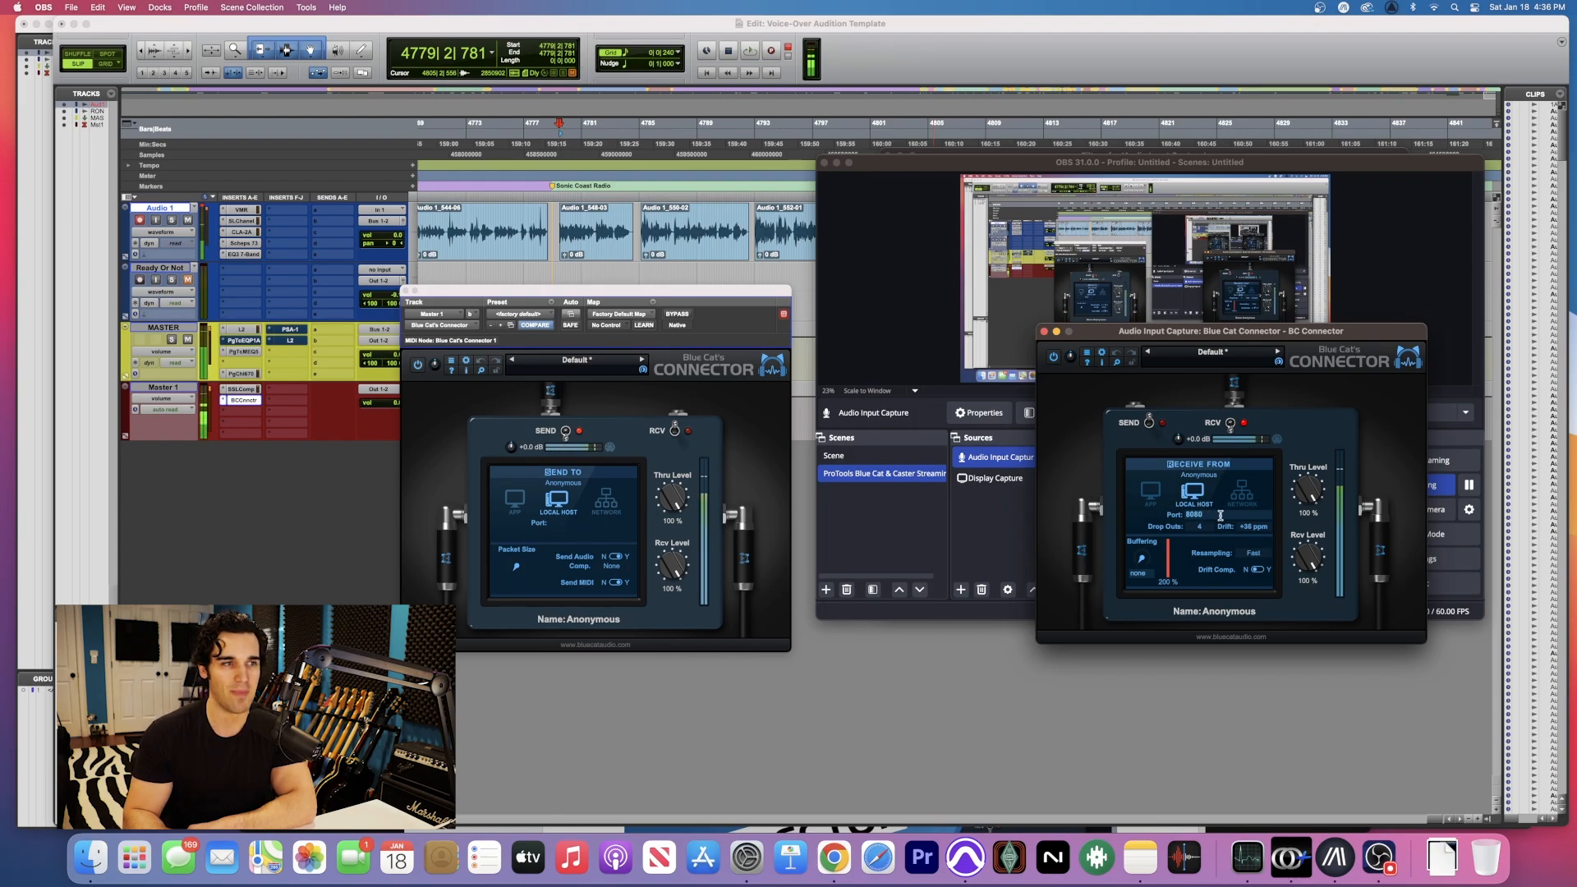
left_click(564, 534)
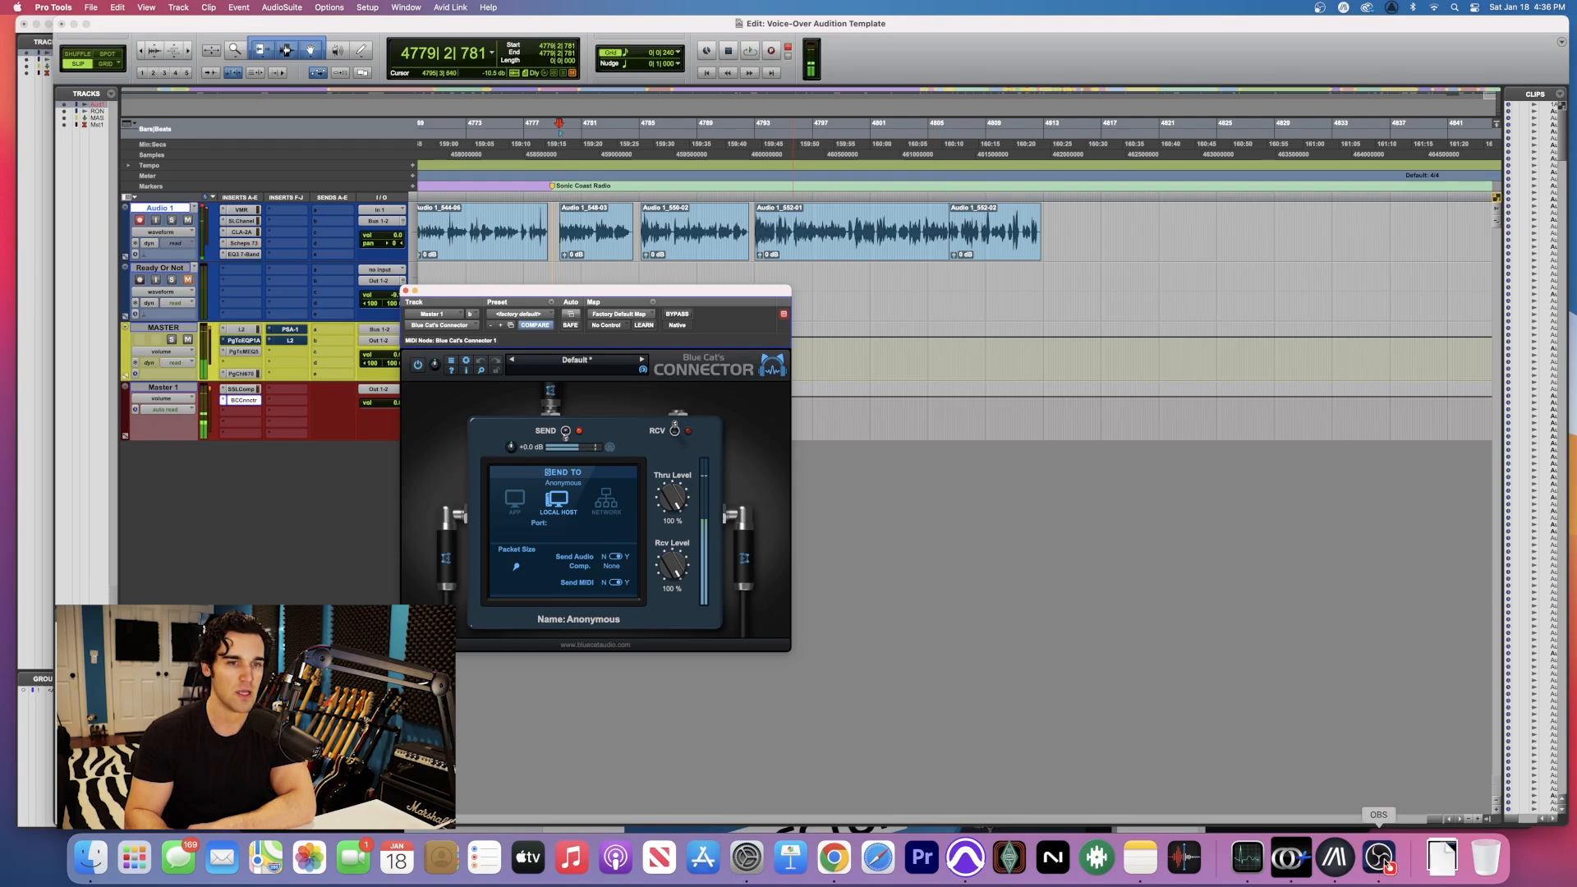
left_click(1380, 859)
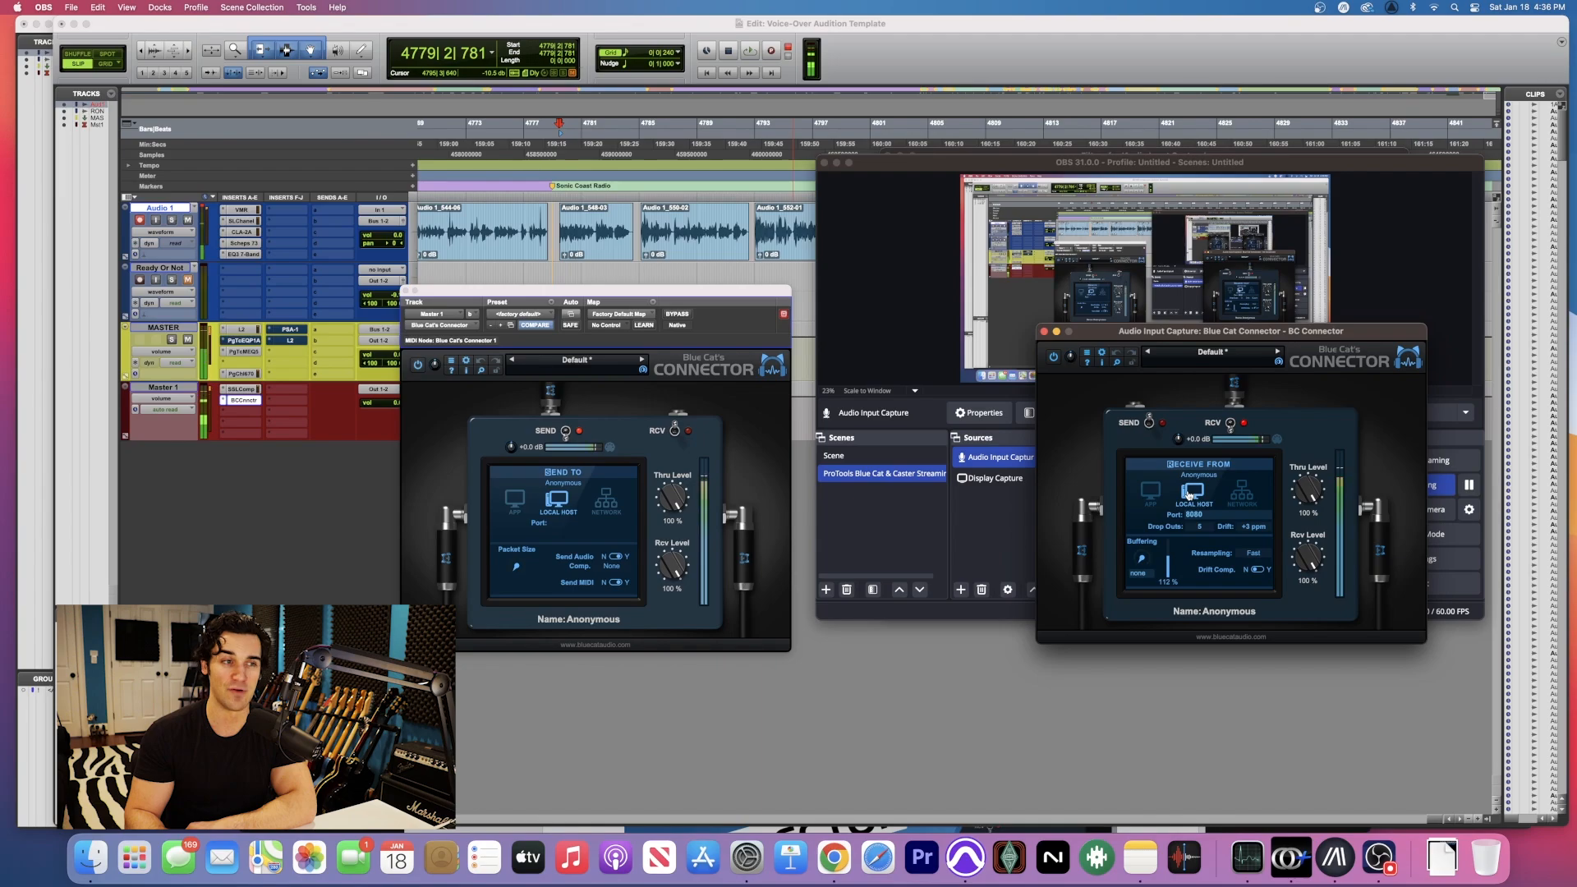
- Close both Blue Cat's Connector windows and move the OBS window slightly lower
left_click(1044, 332)
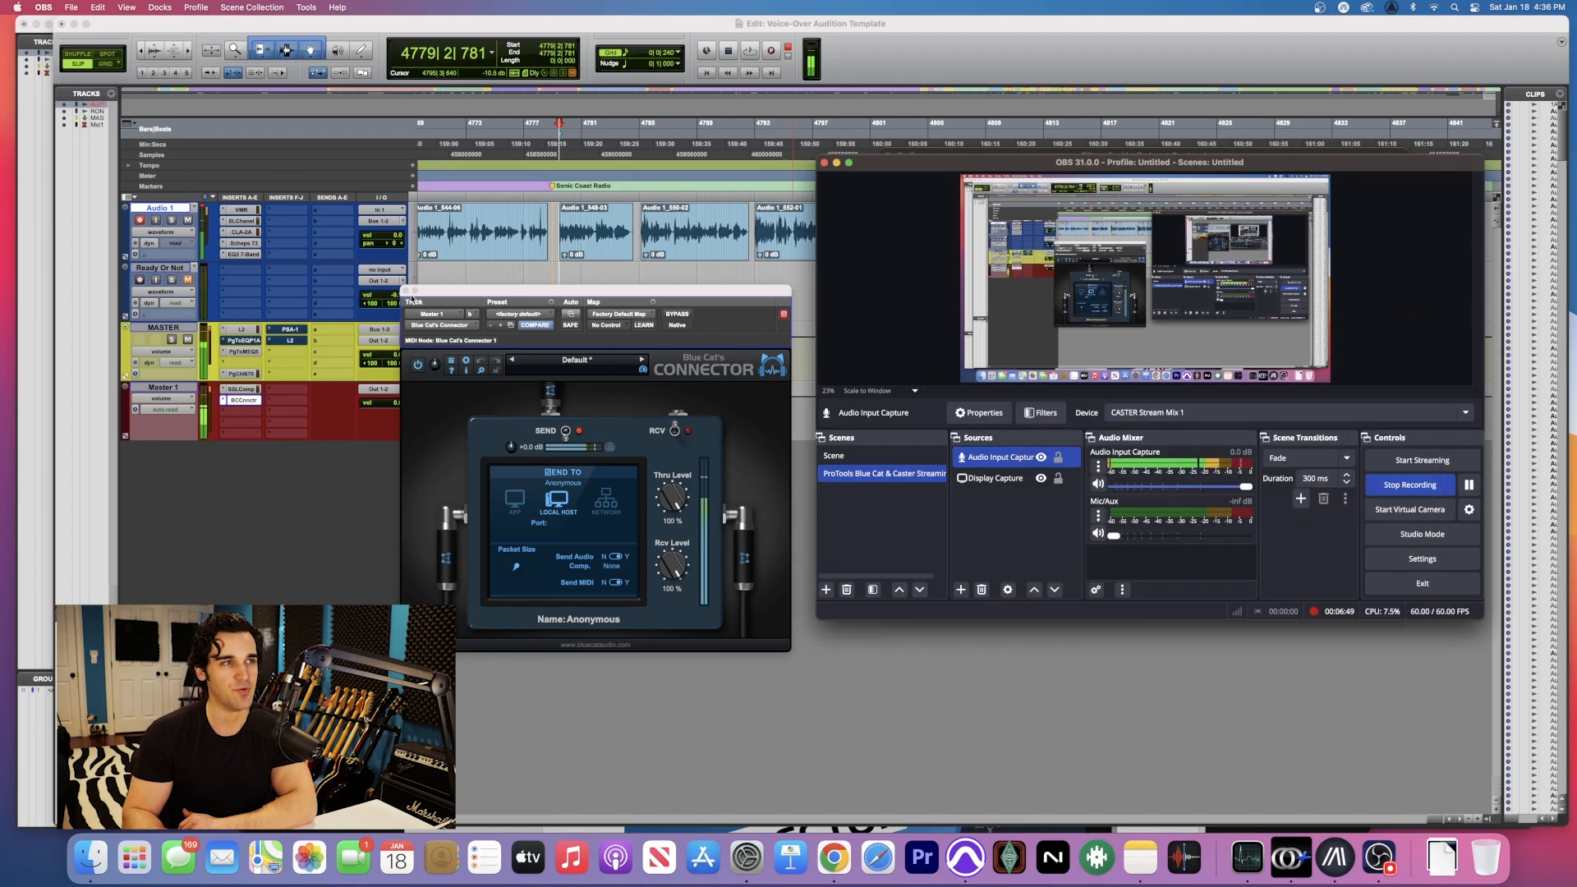
left_click(405, 291)
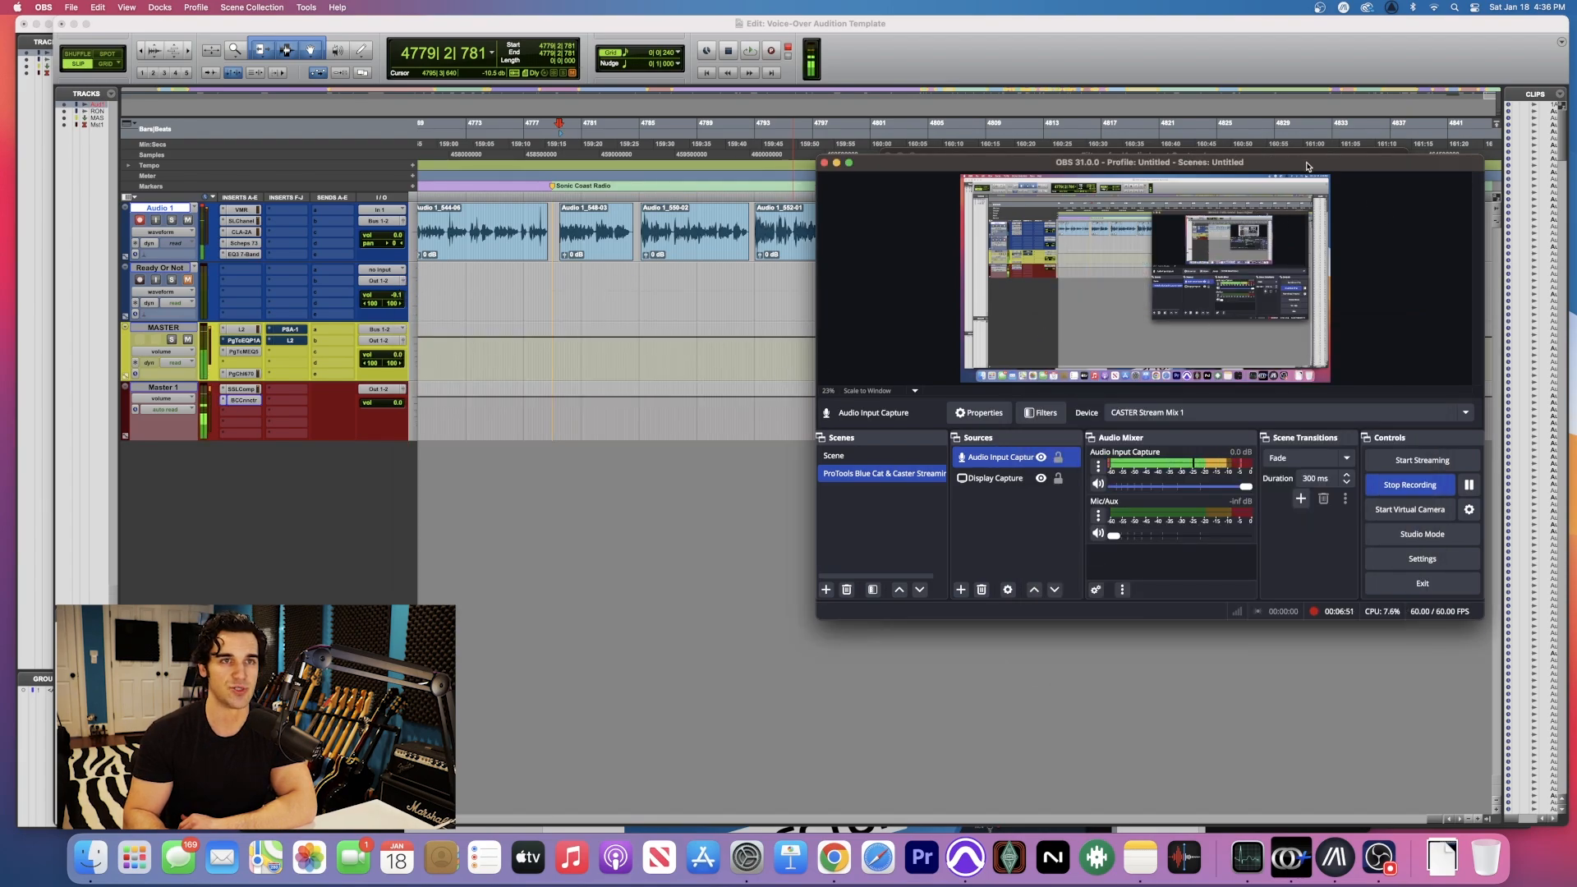
left_click_drag(1307, 167, 1310, 213)
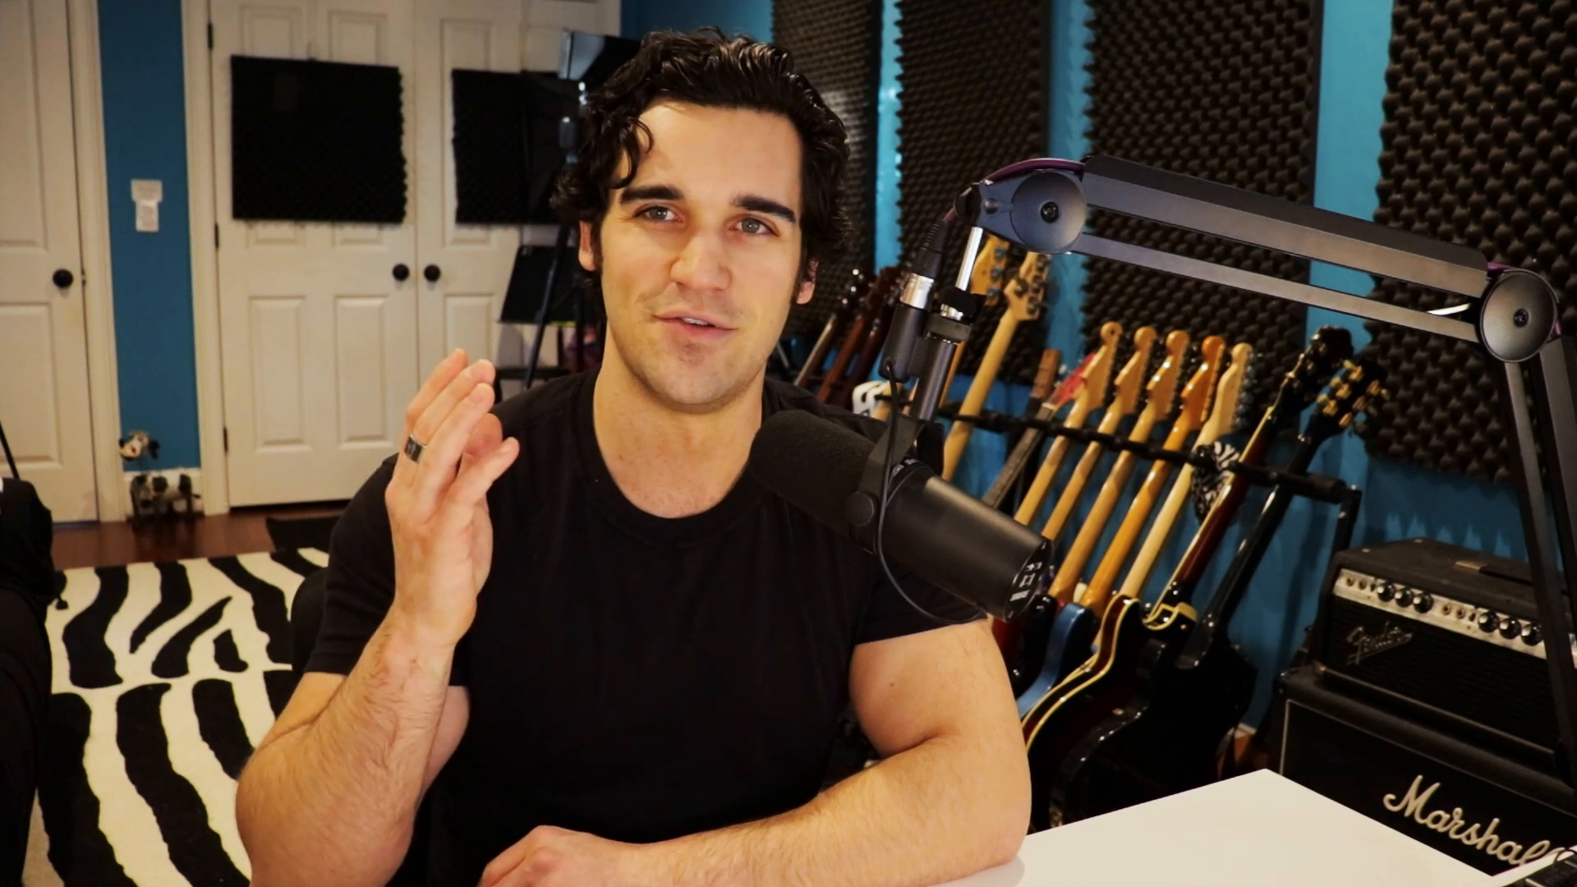